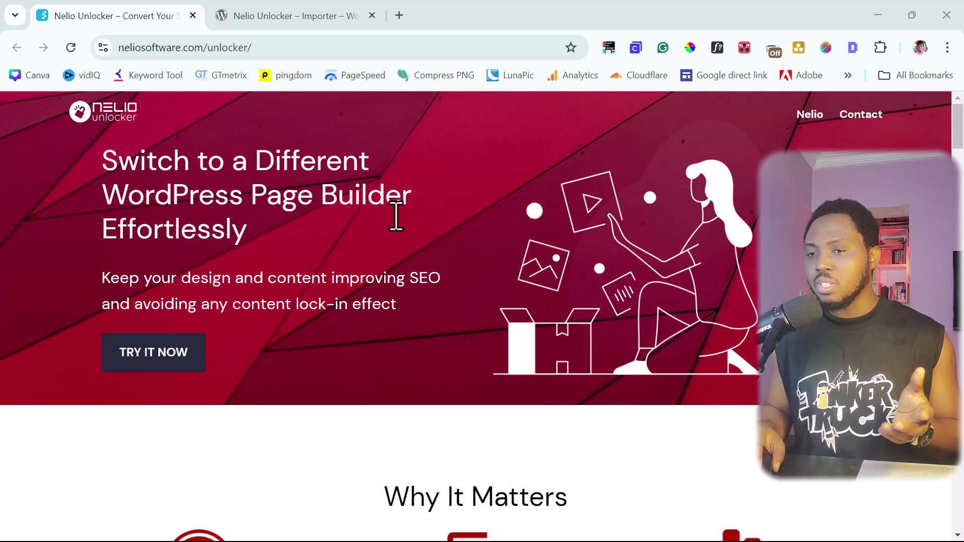
- Scroll through the Nelio Unlocker landing page to review its content
{"action": "scroll", "coordinate": [399, 260], "scroll_direction": "down", "scroll_amount": 2}
{"action": "scroll", "coordinate": [394, 267], "scroll_direction": "down", "scroll_amount": 5}
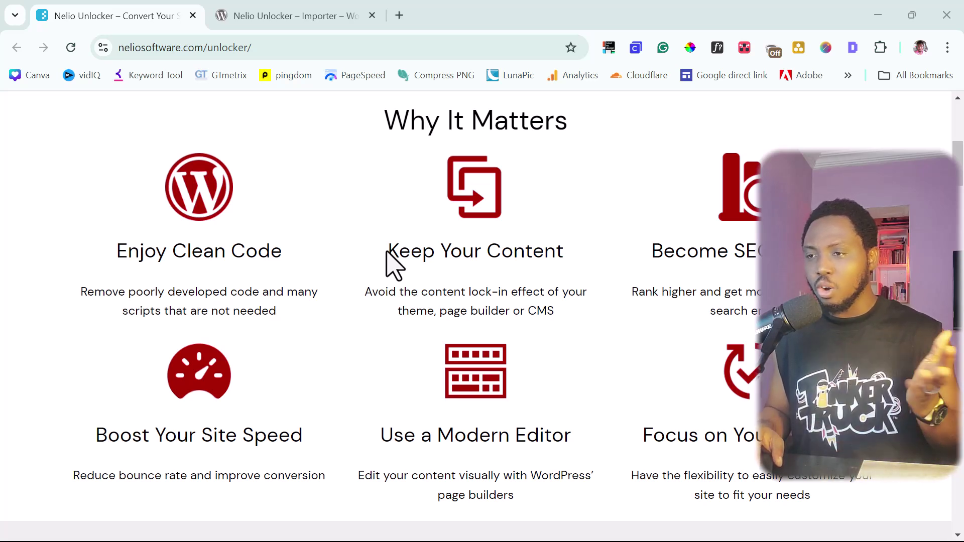
{"action": "scroll", "coordinate": [394, 266], "scroll_direction": "down", "scroll_amount": 3}
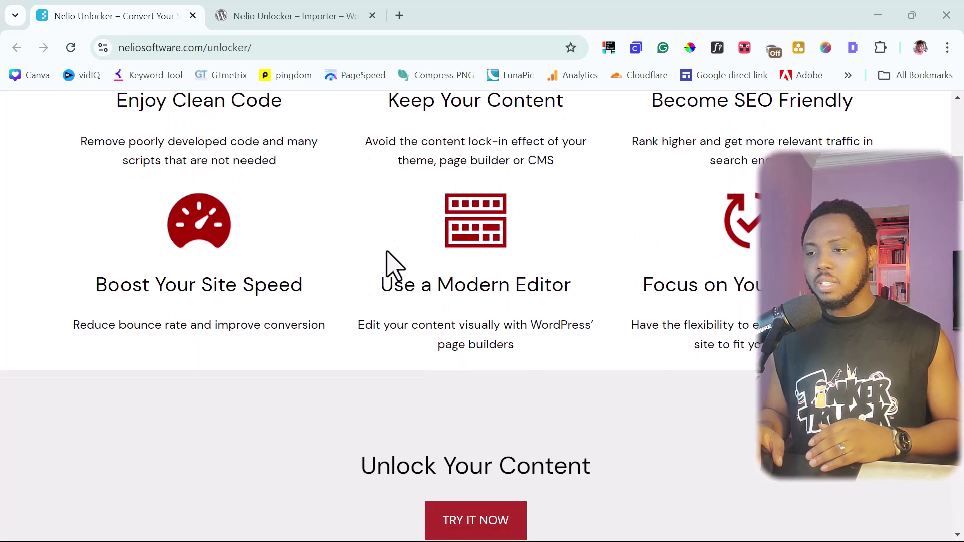
{"action": "scroll", "coordinate": [394, 266], "scroll_direction": "down", "scroll_amount": 6}
{"action": "scroll", "coordinate": [395, 266], "scroll_direction": "down", "scroll_amount": 15}
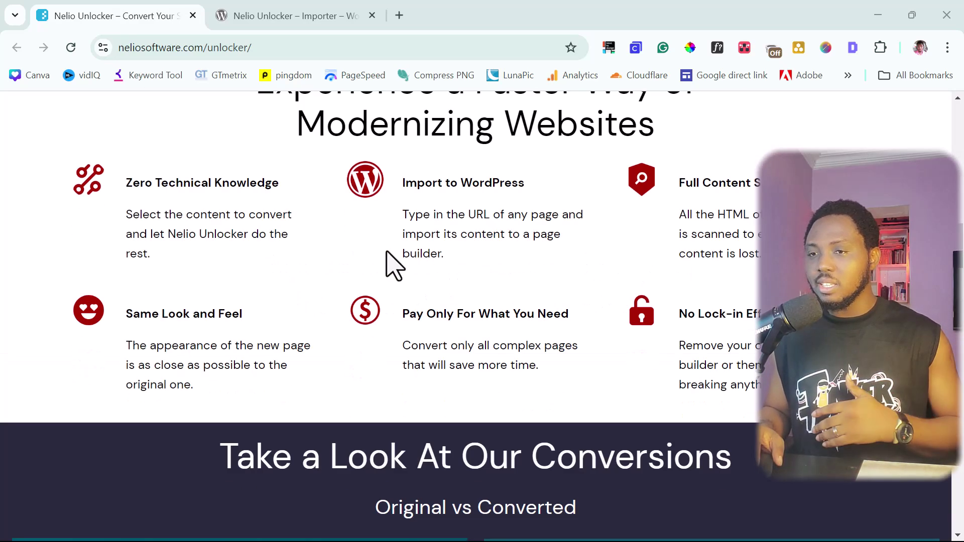
{"action": "scroll", "coordinate": [394, 267], "scroll_direction": "up", "scroll_amount": 3}
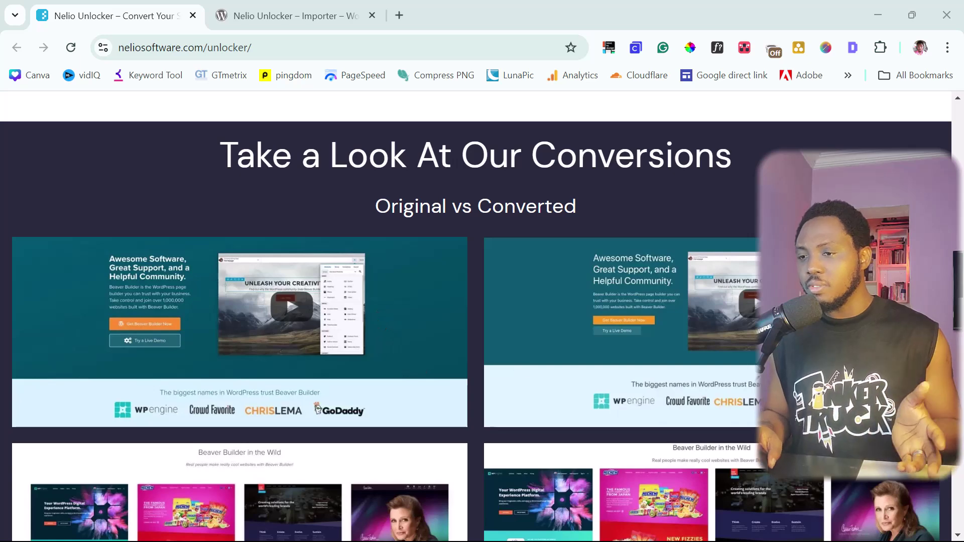
{"action": "scroll", "coordinate": [476, 316], "scroll_direction": "down", "scroll_amount": 5}
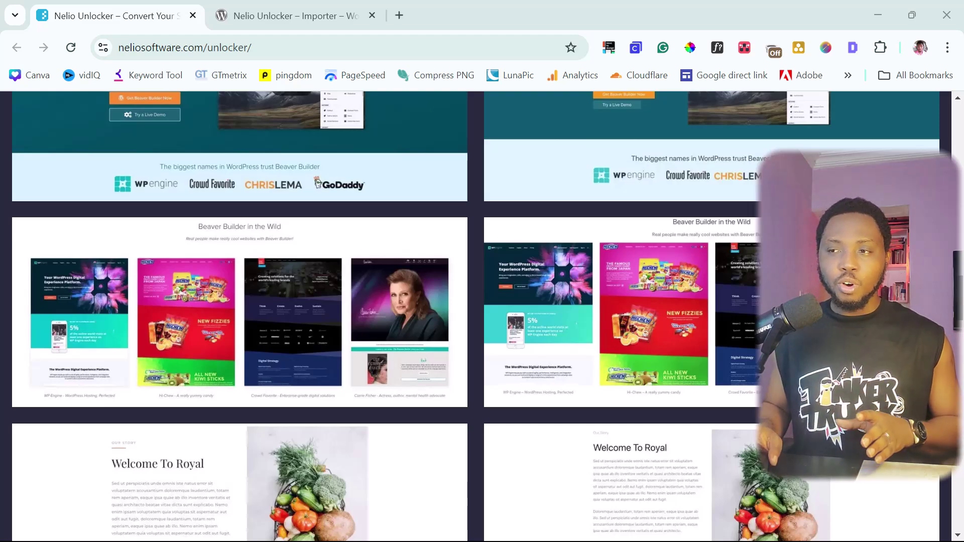
{"action": "scroll", "coordinate": [476, 316], "scroll_direction": "down", "scroll_amount": 9}
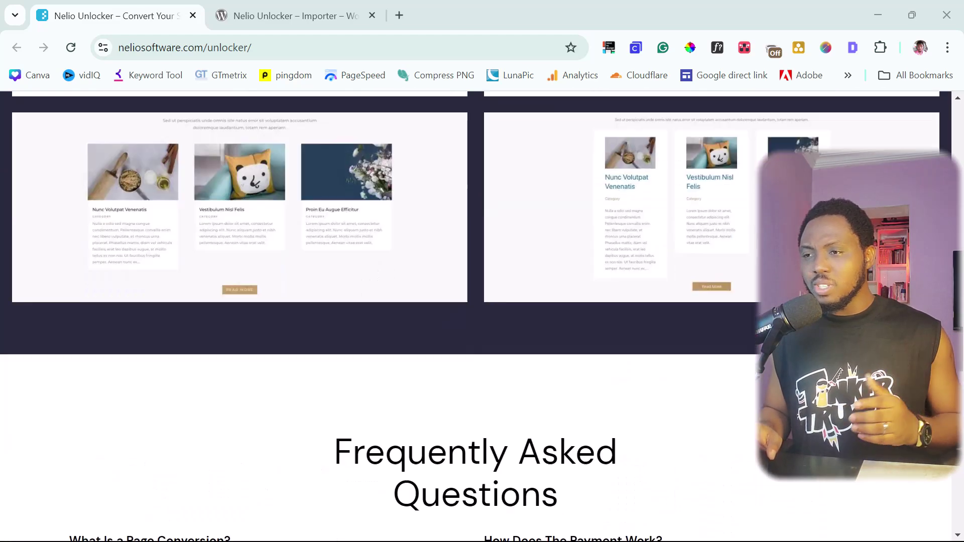
{"action": "scroll", "coordinate": [476, 316], "scroll_direction": "up", "scroll_amount": 20}
{"action": "scroll", "coordinate": [733, 326], "scroll_direction": "up", "scroll_amount": 12}
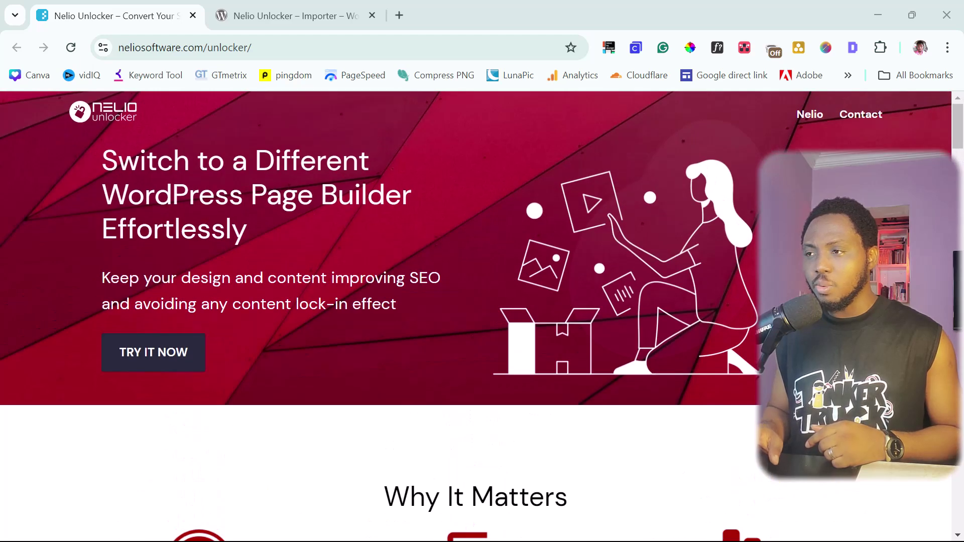
- Launch the platform via TRY IT NOW and sign in with an existing account
{"action": "left_click", "coordinate": [149, 362]}
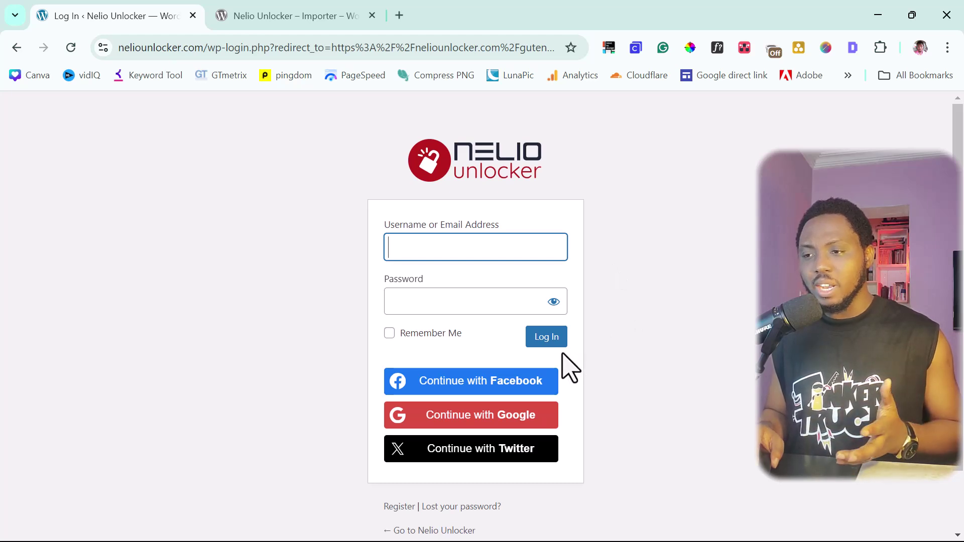
{"action": "left_click", "coordinate": [389, 507]}
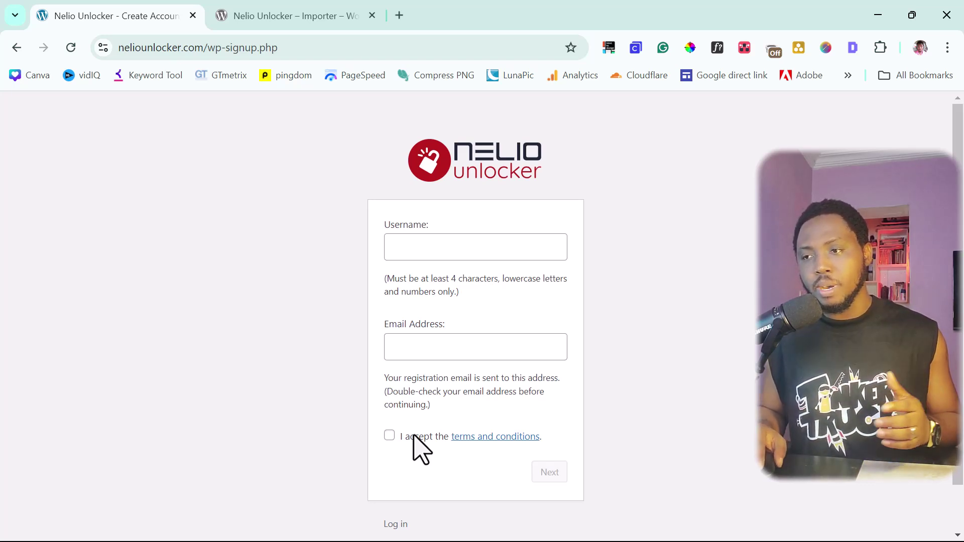
{"action": "left_click", "coordinate": [388, 525]}
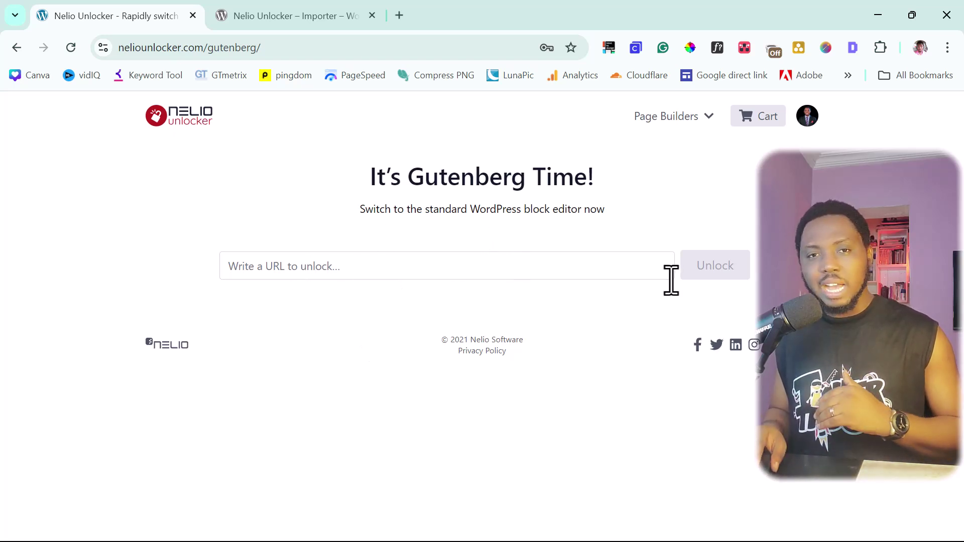
{"action": "mouse_move", "coordinate": [665, 117]}
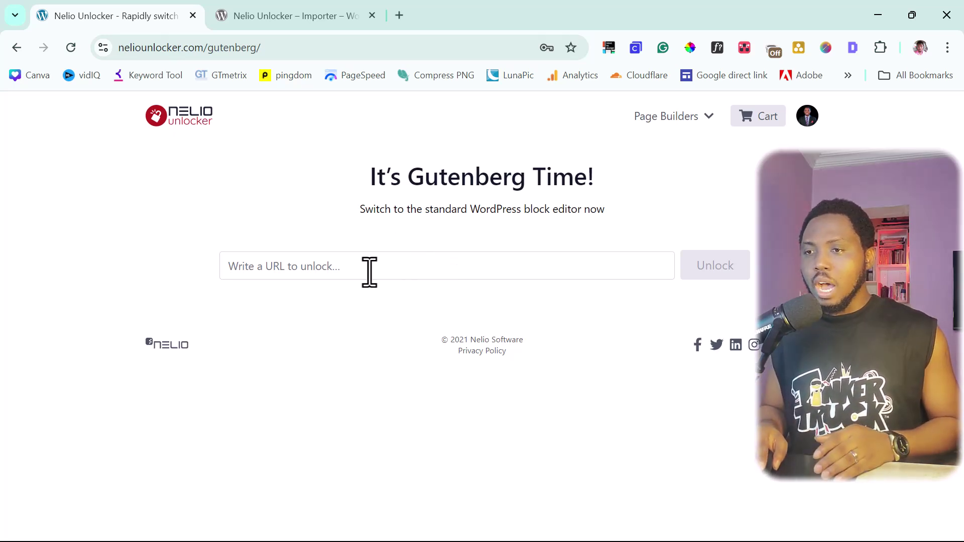
{"action": "left_click", "coordinate": [272, 273]}
{"action": "type", "text": "https://neliosoftware.com/unlocker/"}
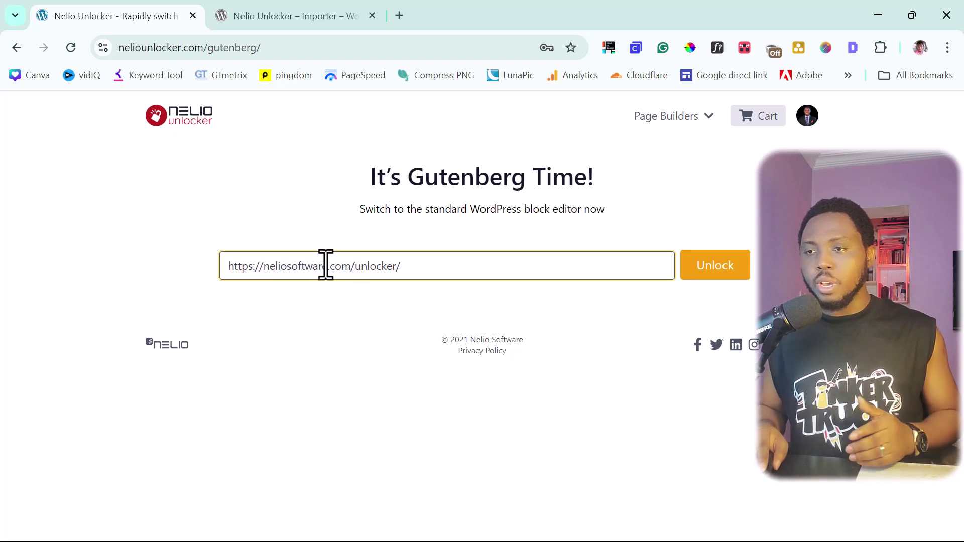
- Unlock the landing page for Gutenberg and open the View preview of the result
{"action": "left_click", "coordinate": [716, 275]}
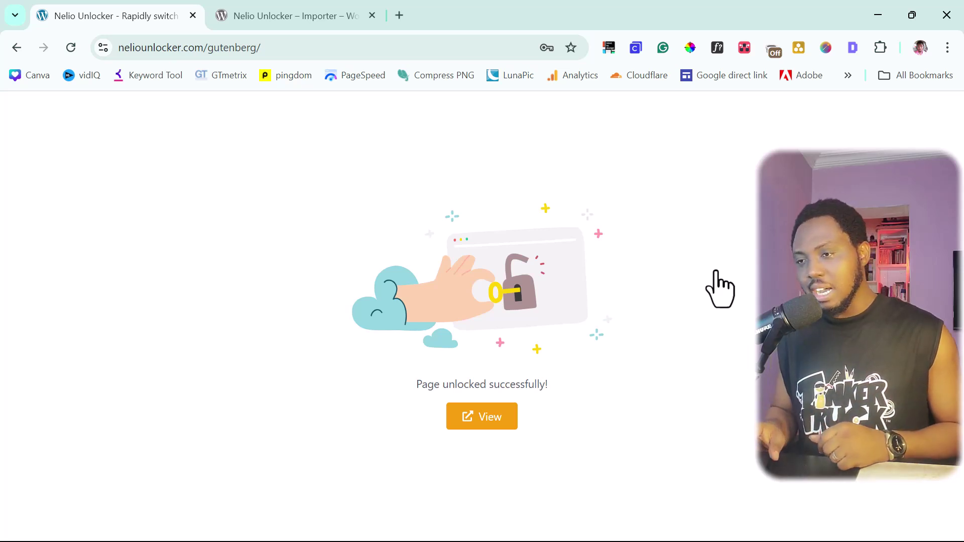
{"action": "left_click", "coordinate": [494, 422]}
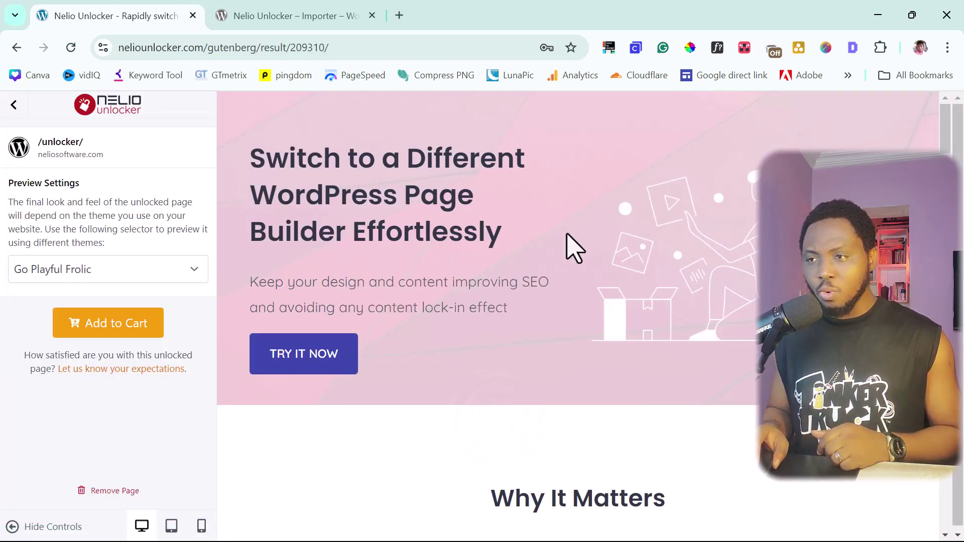
{"action": "scroll", "coordinate": [456, 252], "scroll_direction": "down", "scroll_amount": 2}
{"action": "scroll", "coordinate": [464, 266], "scroll_direction": "down", "scroll_amount": 15}
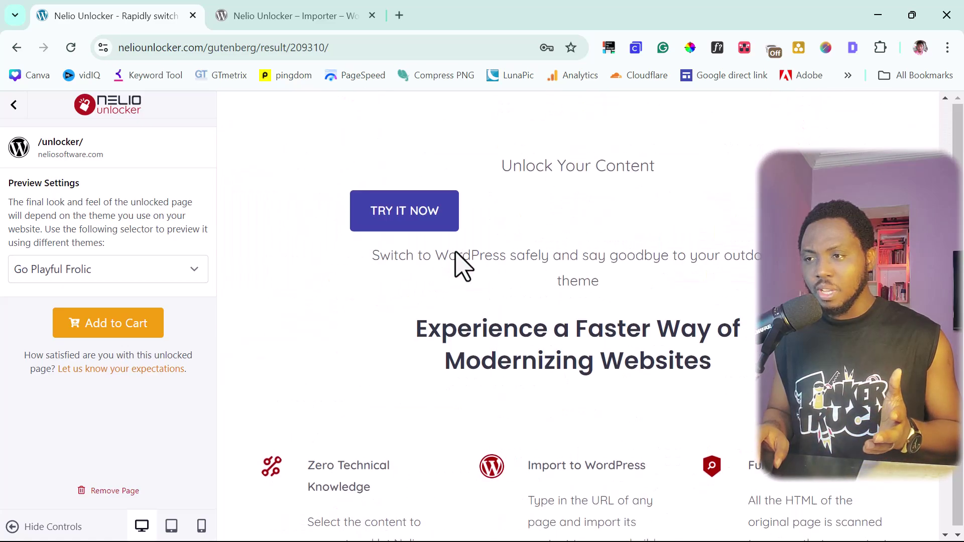
{"action": "scroll", "coordinate": [464, 266], "scroll_direction": "down", "scroll_amount": 12}
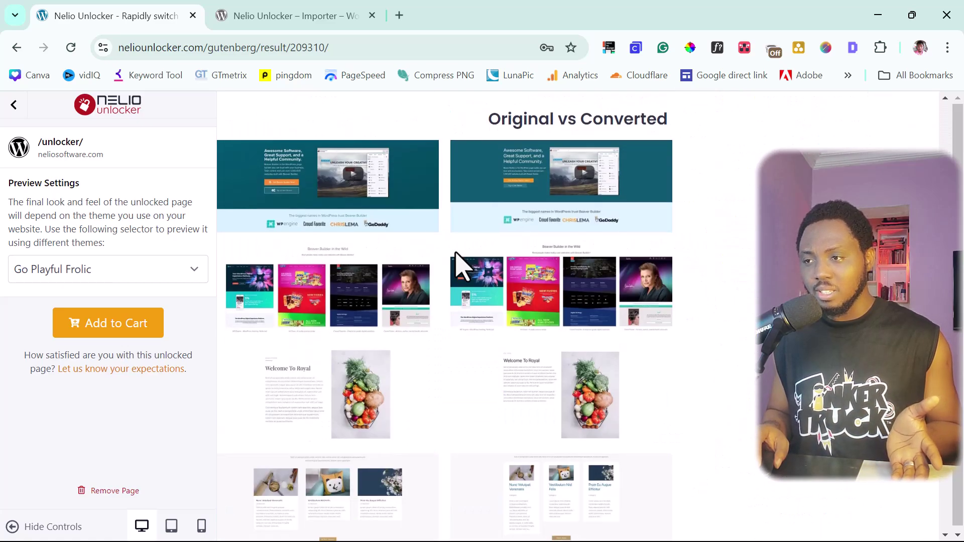
{"action": "scroll", "coordinate": [461, 266], "scroll_direction": "down", "scroll_amount": 20}
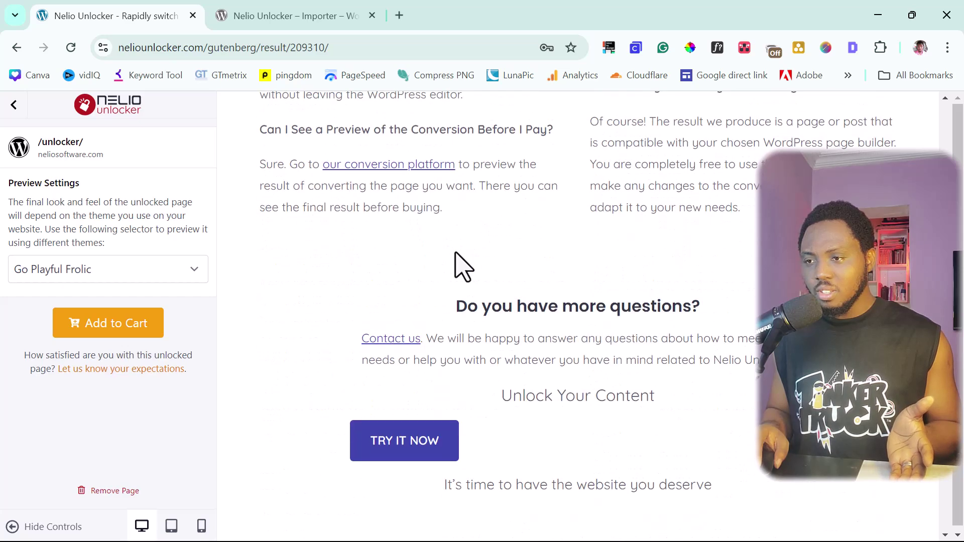
{"action": "scroll", "coordinate": [461, 265], "scroll_direction": "down", "scroll_amount": 10}
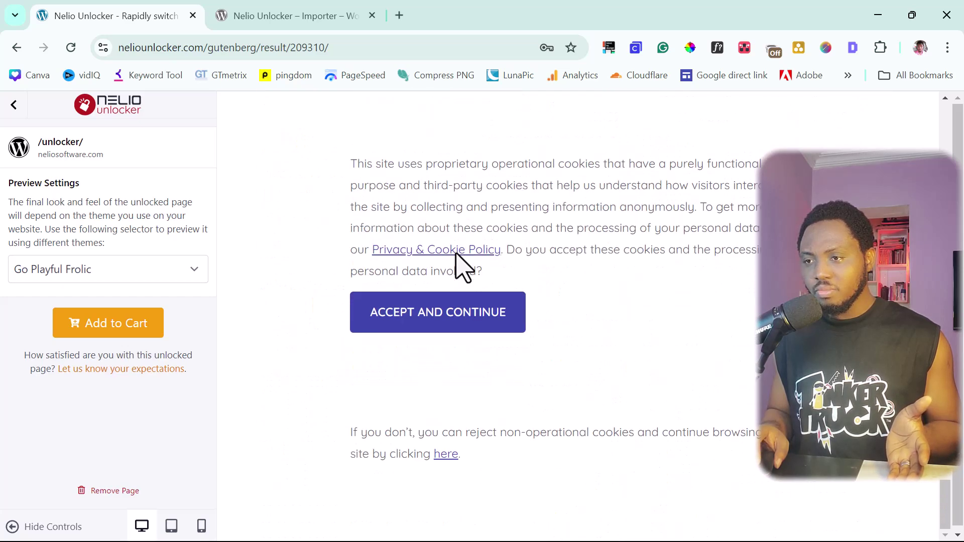
{"action": "scroll", "coordinate": [461, 266], "scroll_direction": "up", "scroll_amount": 15}
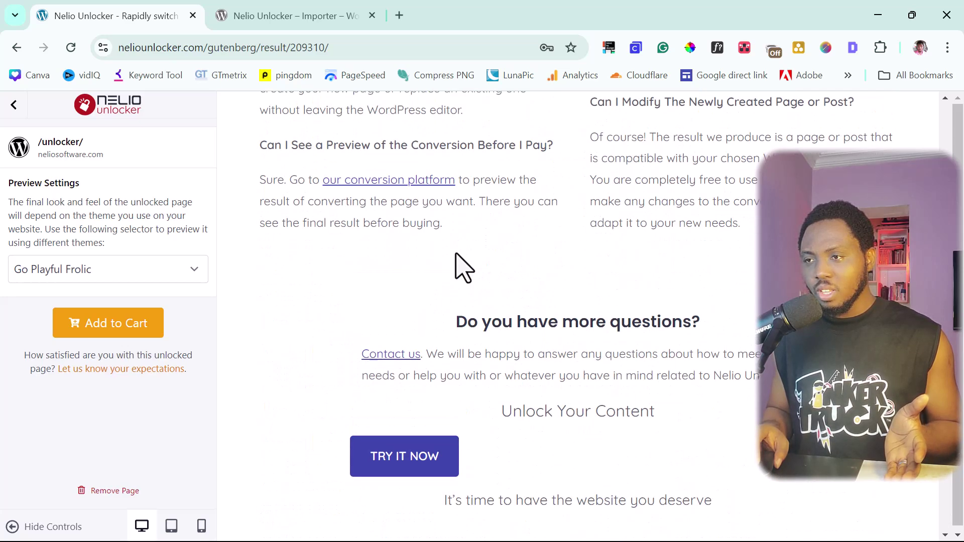
{"action": "scroll", "coordinate": [461, 267], "scroll_direction": "down", "scroll_amount": 8}
{"action": "scroll", "coordinate": [461, 267], "scroll_direction": "down", "scroll_amount": 7}
{"action": "scroll", "coordinate": [461, 266], "scroll_direction": "up", "scroll_amount": 16}
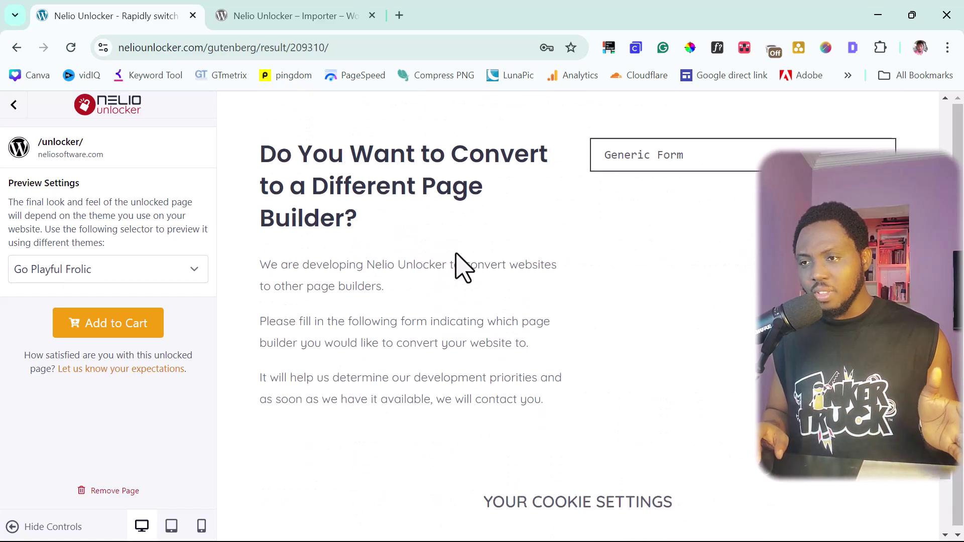
{"action": "scroll", "coordinate": [461, 266], "scroll_direction": "up", "scroll_amount": 10}
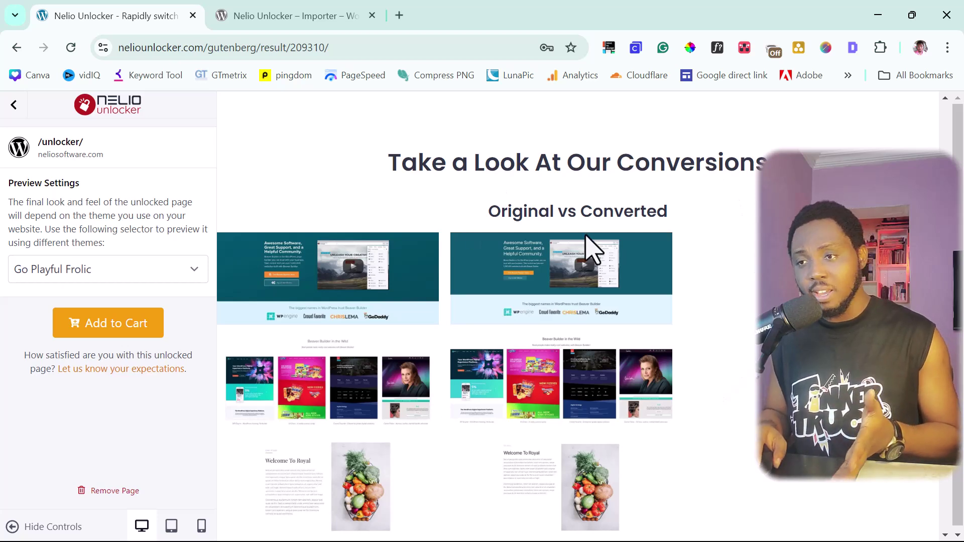
{"action": "scroll", "coordinate": [534, 342], "scroll_direction": "up", "scroll_amount": 1}
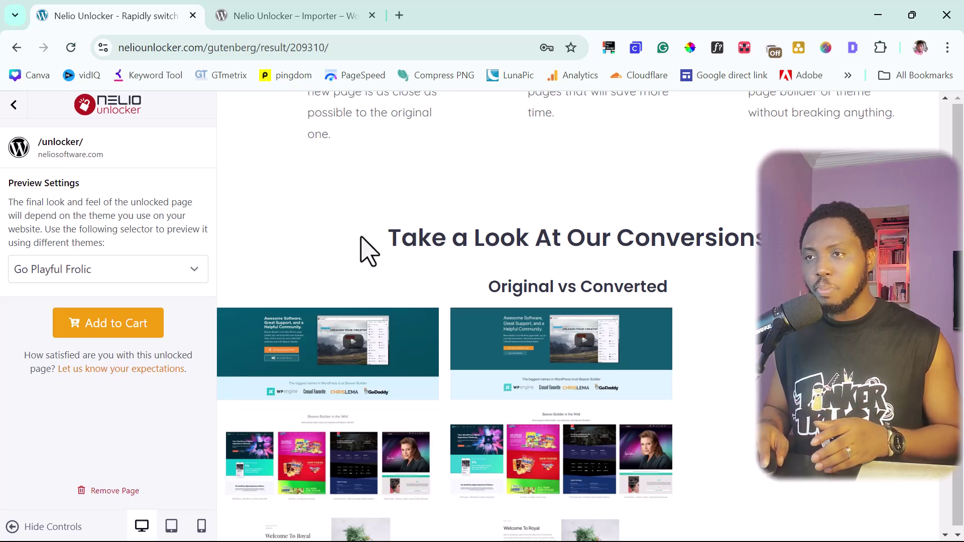
- Load the original landing page in a new browser tab from the pasted address
{"action": "left_click", "coordinate": [399, 15]}
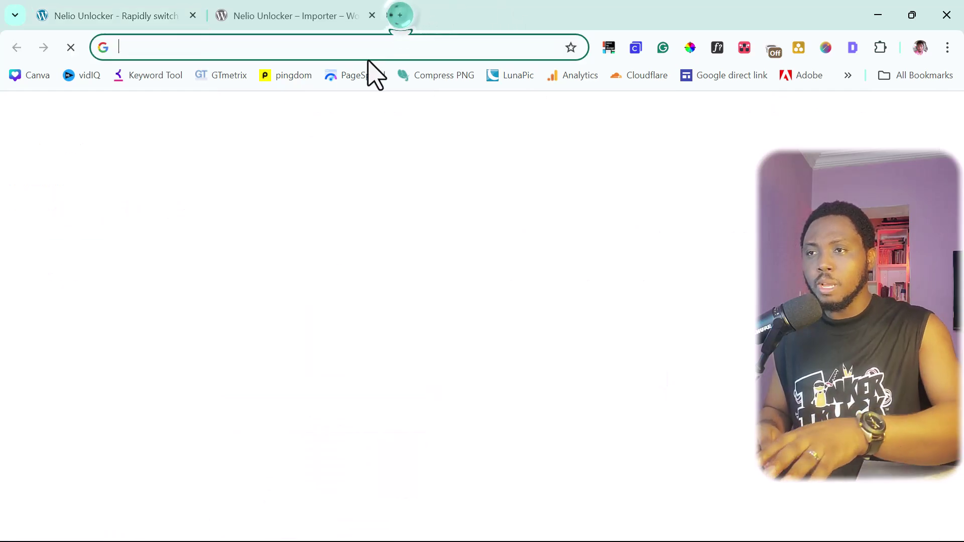
{"action": "type", "text": "https://neliosoftware.com/unlocker/"}
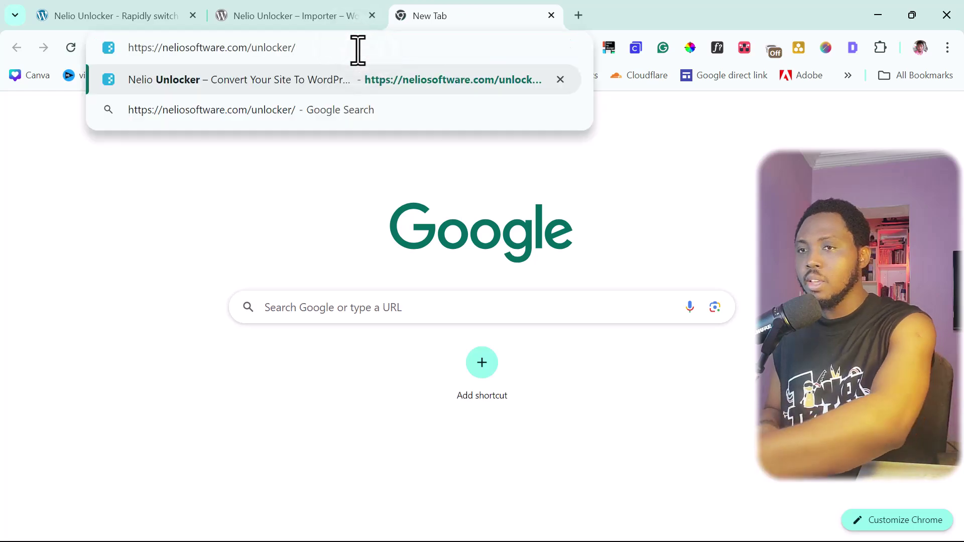
{"action": "key", "text": "Return"}
{"action": "scroll", "coordinate": [613, 262], "scroll_direction": "down", "scroll_amount": 20}
{"action": "scroll", "coordinate": [613, 262], "scroll_direction": "down", "scroll_amount": 6}
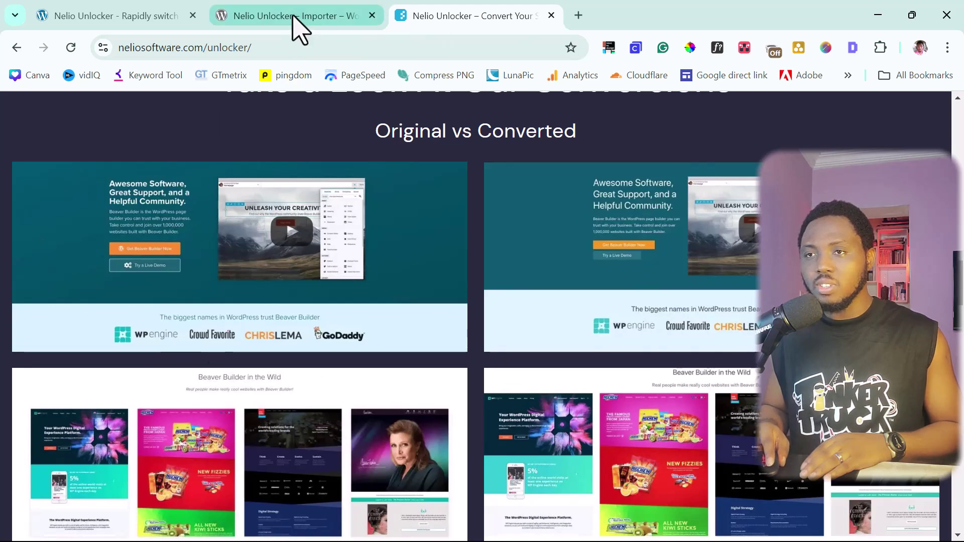
- Compare the converted preview with the original, ending at the preview's top hero section
{"action": "left_click", "coordinate": [112, 17]}
{"action": "scroll", "coordinate": [507, 316], "scroll_direction": "down", "scroll_amount": 4}
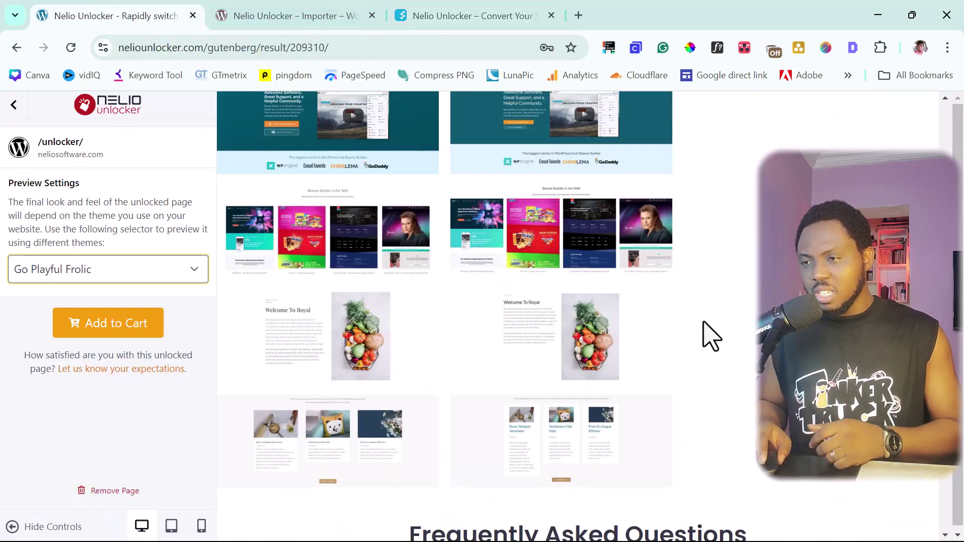
{"action": "scroll", "coordinate": [503, 306], "scroll_direction": "up", "scroll_amount": 2}
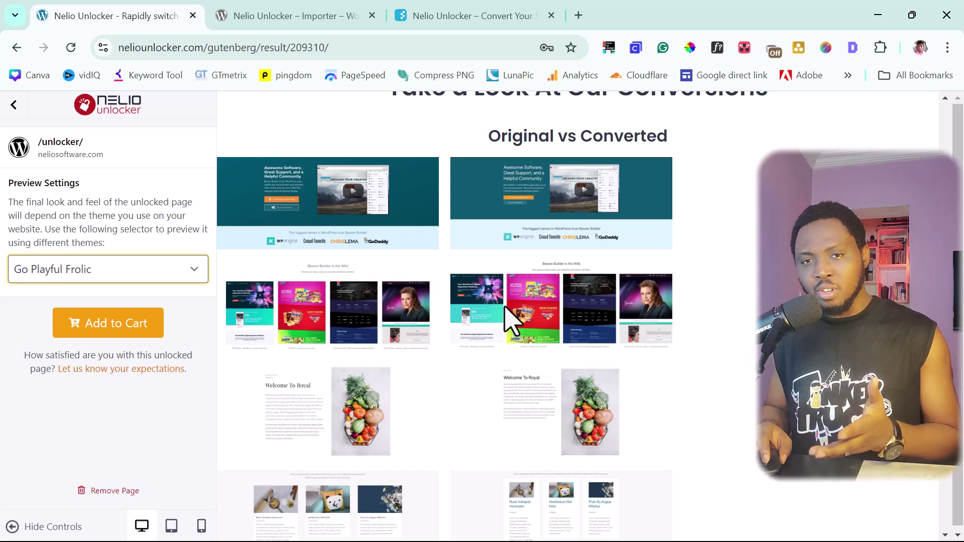
{"action": "scroll", "coordinate": [508, 316], "scroll_direction": "up", "scroll_amount": 12}
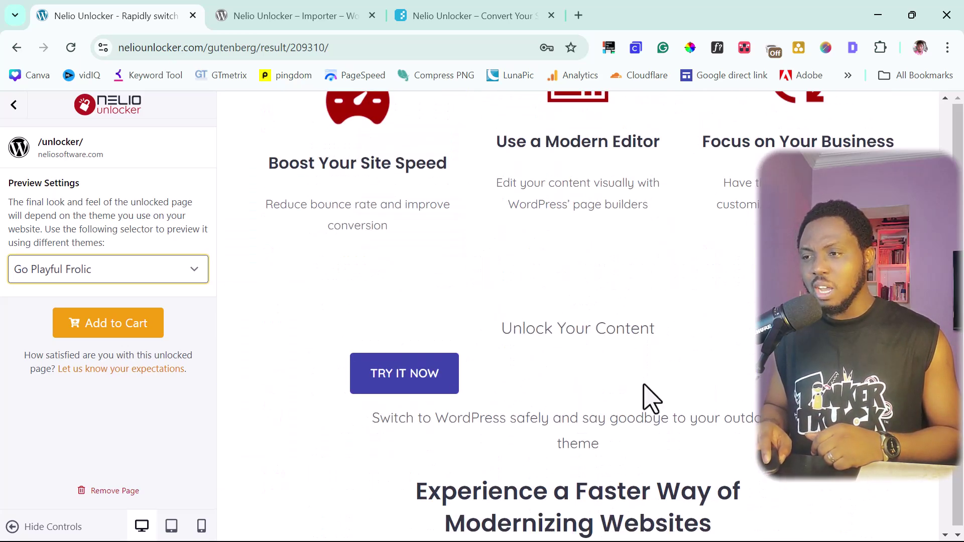
{"action": "left_click", "coordinate": [437, 17]}
{"action": "scroll", "coordinate": [474, 350], "scroll_direction": "up", "scroll_amount": 10}
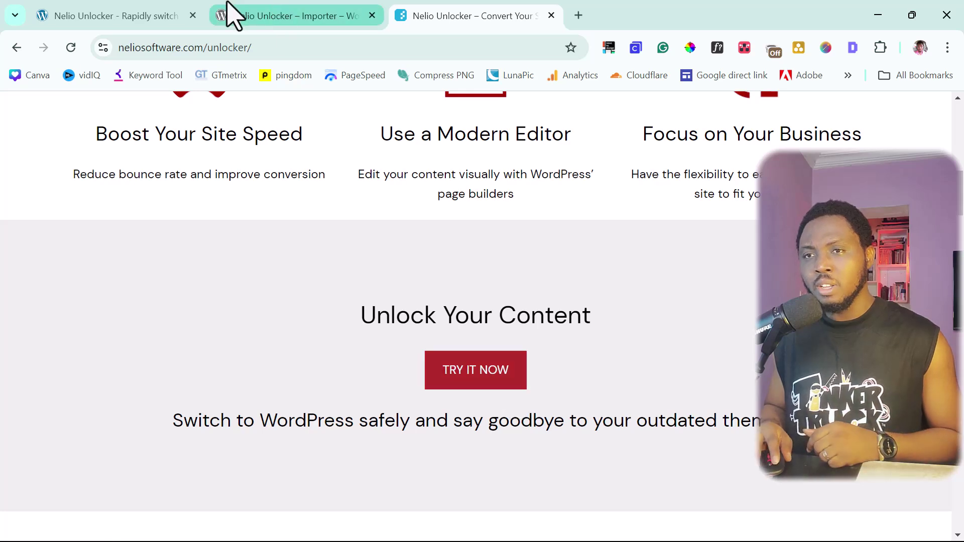
{"action": "left_click", "coordinate": [85, 6]}
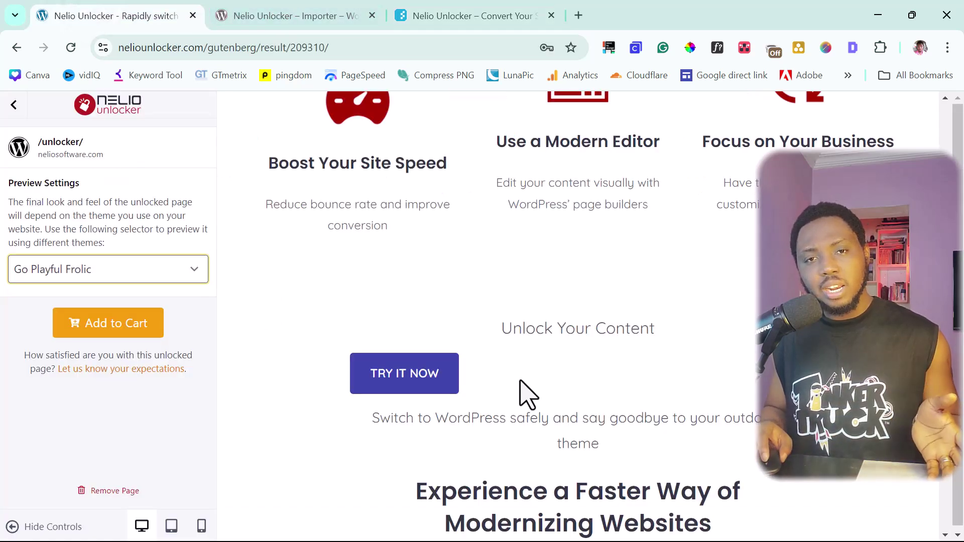
{"action": "scroll", "coordinate": [525, 394], "scroll_direction": "up", "scroll_amount": 10}
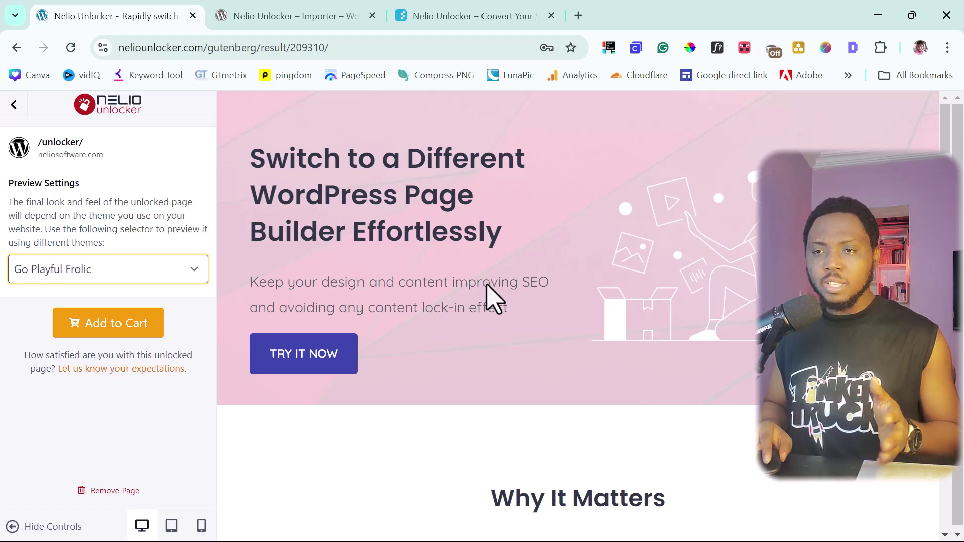
- Preview the converted page with the Go Playful Coral theme
{"action": "left_click", "coordinate": [140, 266]}
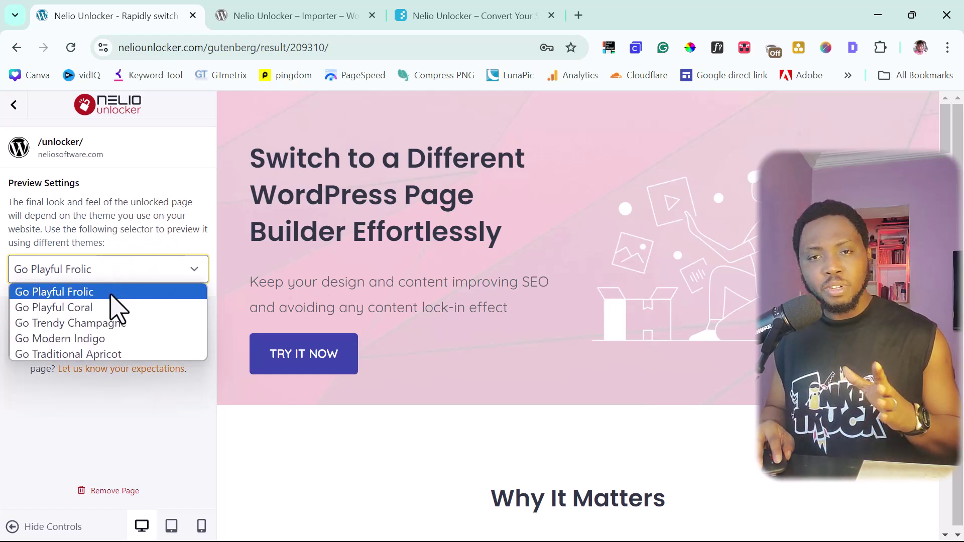
{"action": "left_click", "coordinate": [78, 311]}
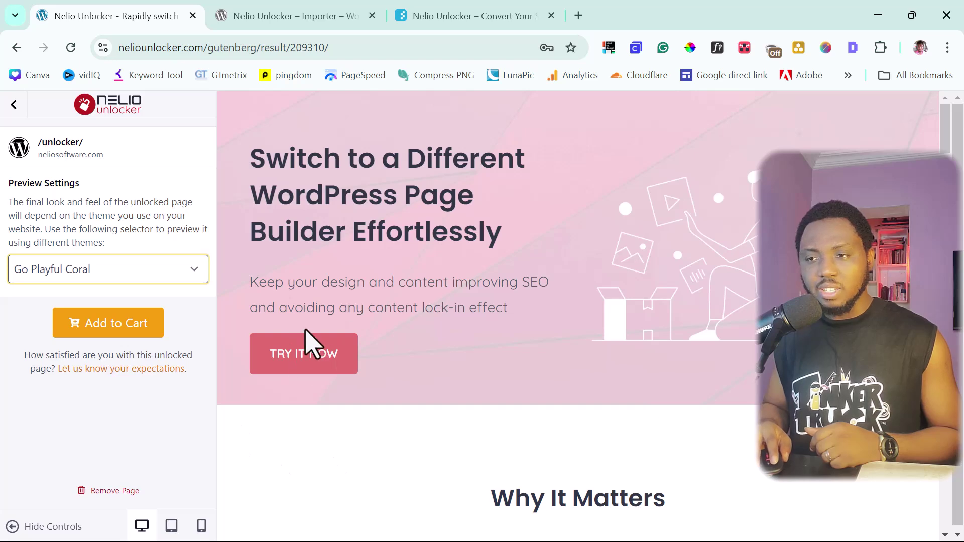
{"action": "scroll", "coordinate": [489, 349], "scroll_direction": "down", "scroll_amount": 8}
{"action": "scroll", "coordinate": [484, 344], "scroll_direction": "down", "scroll_amount": 10}
{"action": "scroll", "coordinate": [442, 292], "scroll_direction": "up", "scroll_amount": 4}
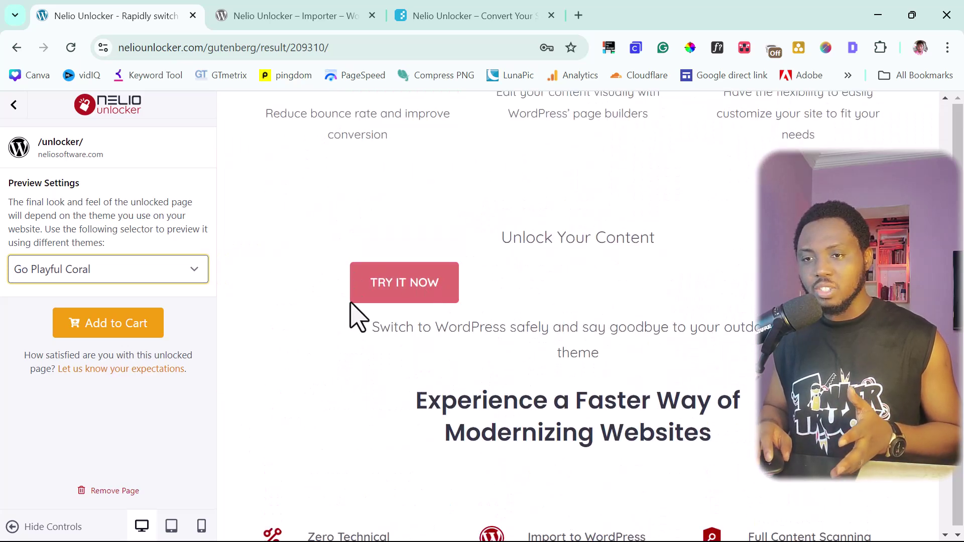
- Switch the preview to Go Trendy Champagne, review it, and add the page to the cart
{"action": "left_click", "coordinate": [121, 276]}
{"action": "left_click", "coordinate": [98, 324]}
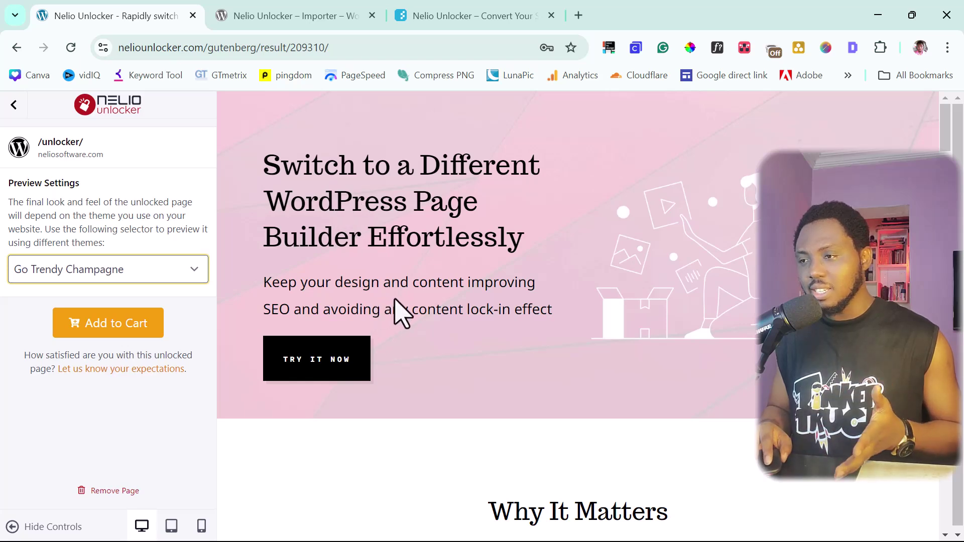
{"action": "scroll", "coordinate": [402, 316], "scroll_direction": "down", "scroll_amount": 15}
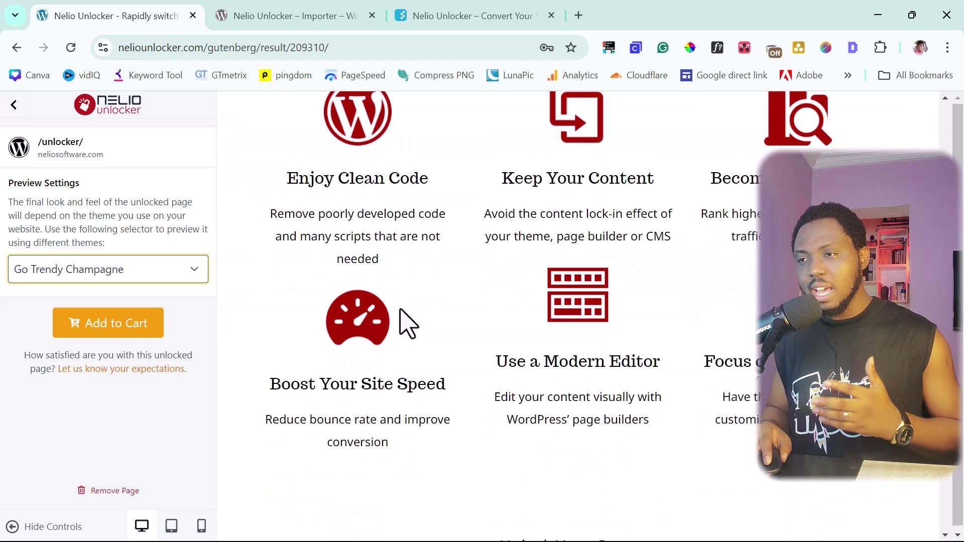
{"action": "scroll", "coordinate": [408, 323], "scroll_direction": "down", "scroll_amount": 15}
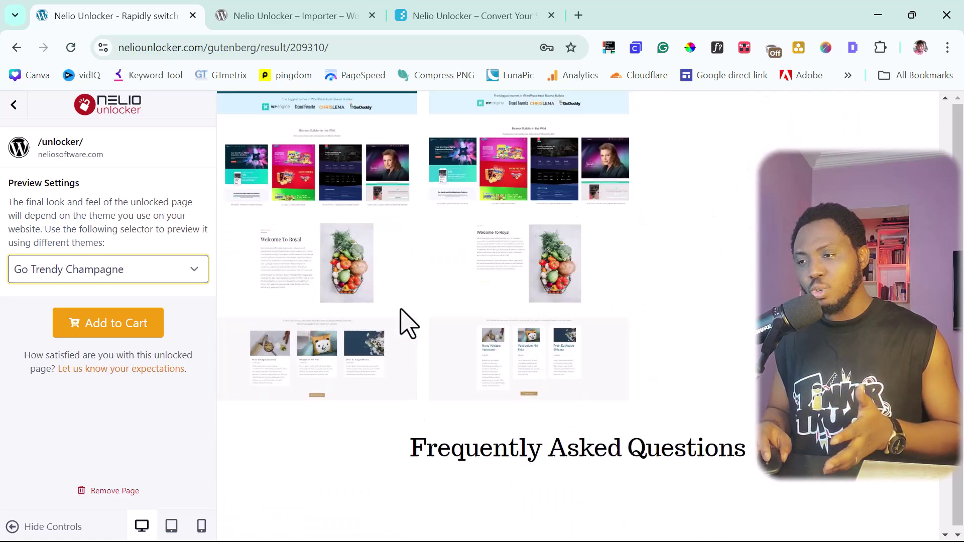
{"action": "scroll", "coordinate": [408, 323], "scroll_direction": "down", "scroll_amount": 10}
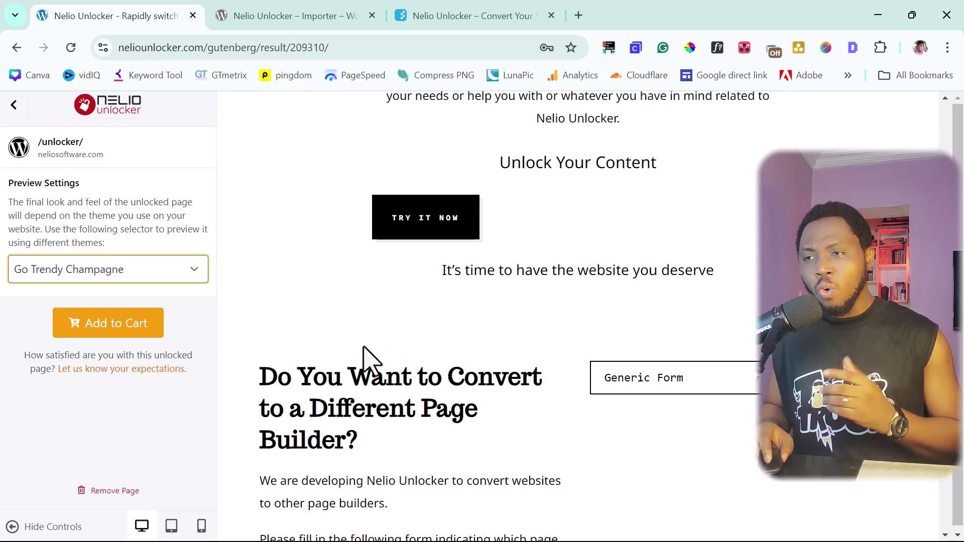
{"action": "scroll", "coordinate": [370, 356], "scroll_direction": "up", "scroll_amount": 9}
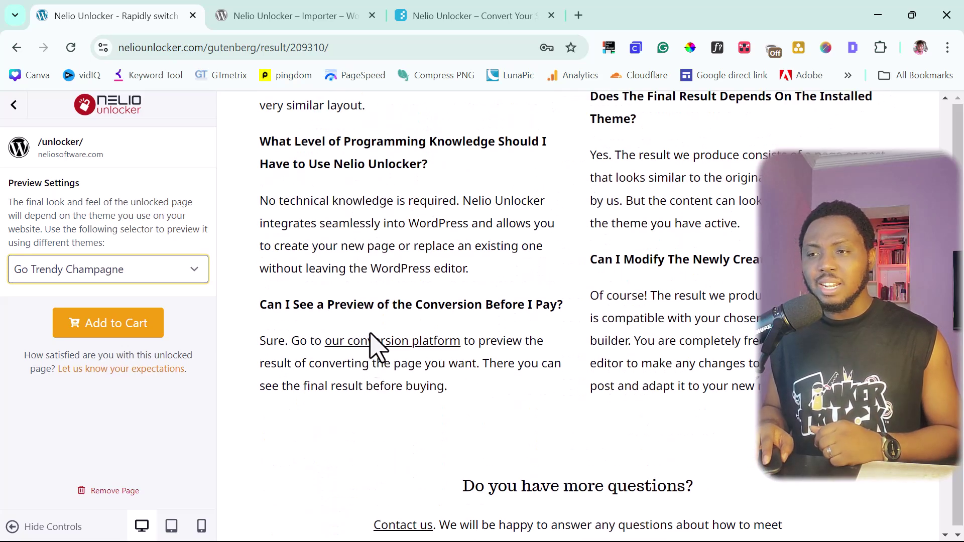
{"action": "left_click", "coordinate": [109, 326]}
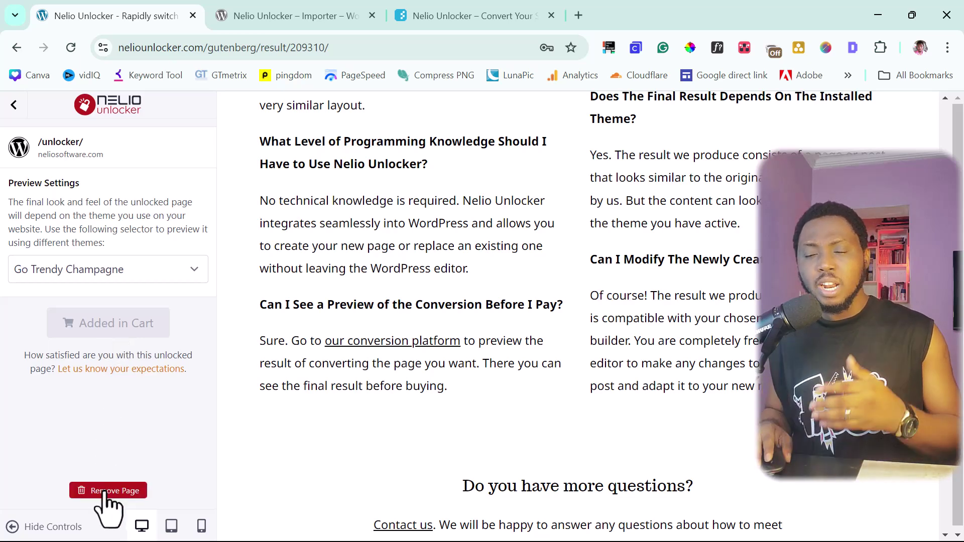
- Show the converted page in the tablet layout and scroll through it
{"action": "left_click", "coordinate": [170, 526]}
{"action": "scroll", "coordinate": [528, 428], "scroll_direction": "up", "scroll_amount": 20}
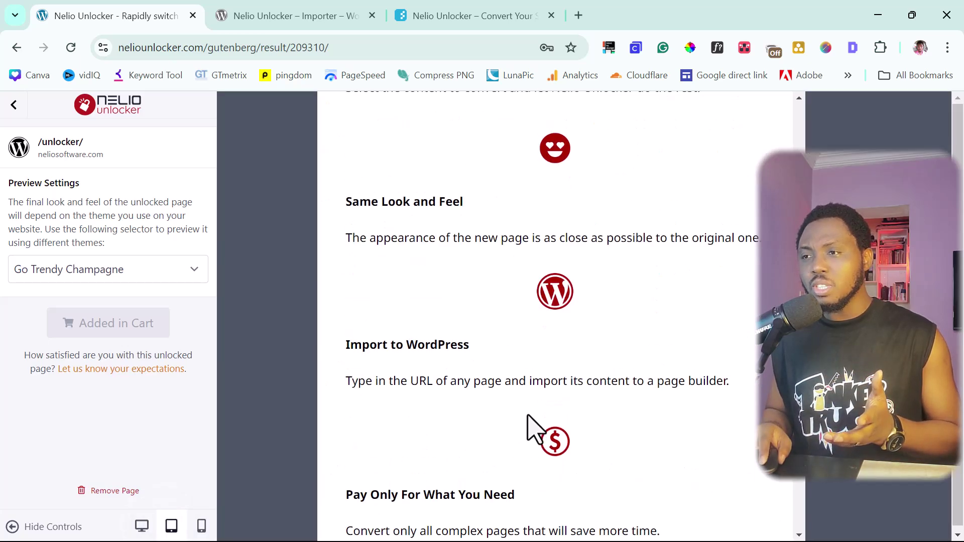
{"action": "scroll", "coordinate": [534, 429], "scroll_direction": "up", "scroll_amount": 10}
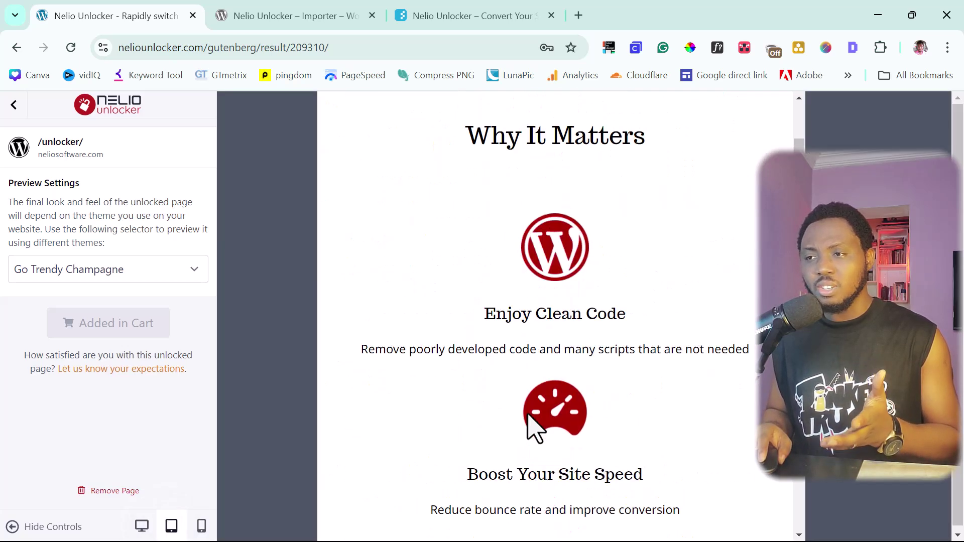
- Show the converted page in the mobile layout and scroll through it
{"action": "left_click", "coordinate": [201, 526]}
{"action": "scroll", "coordinate": [617, 392], "scroll_direction": "down", "scroll_amount": 10}
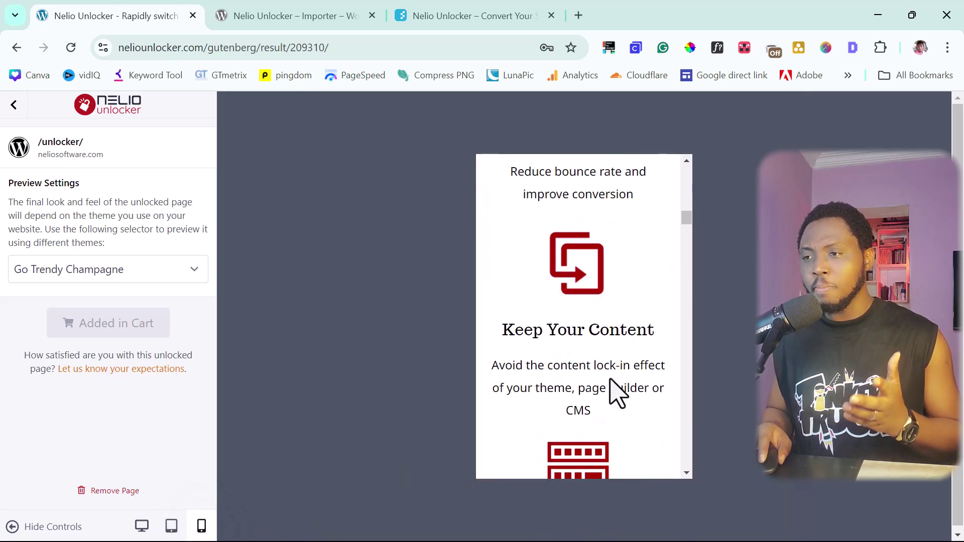
{"action": "scroll", "coordinate": [617, 392], "scroll_direction": "down", "scroll_amount": 10}
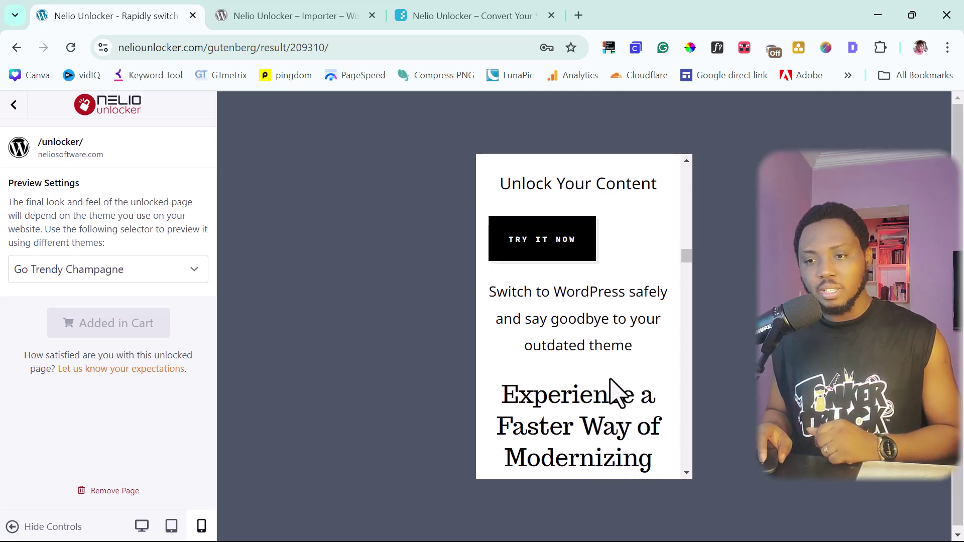
- Remove the converted /unlocker/ page and confirm the deletion
{"action": "left_click", "coordinate": [106, 491]}
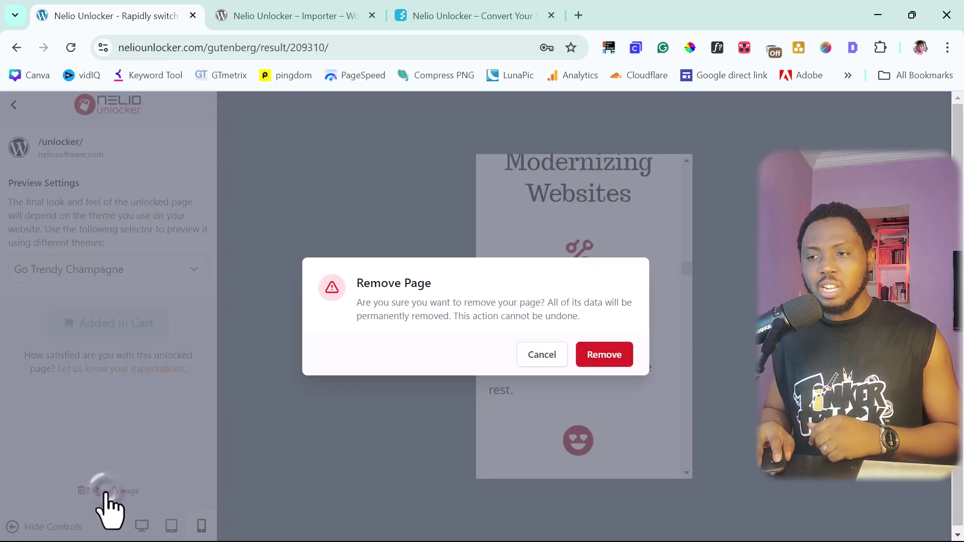
{"action": "left_click", "coordinate": [625, 354]}
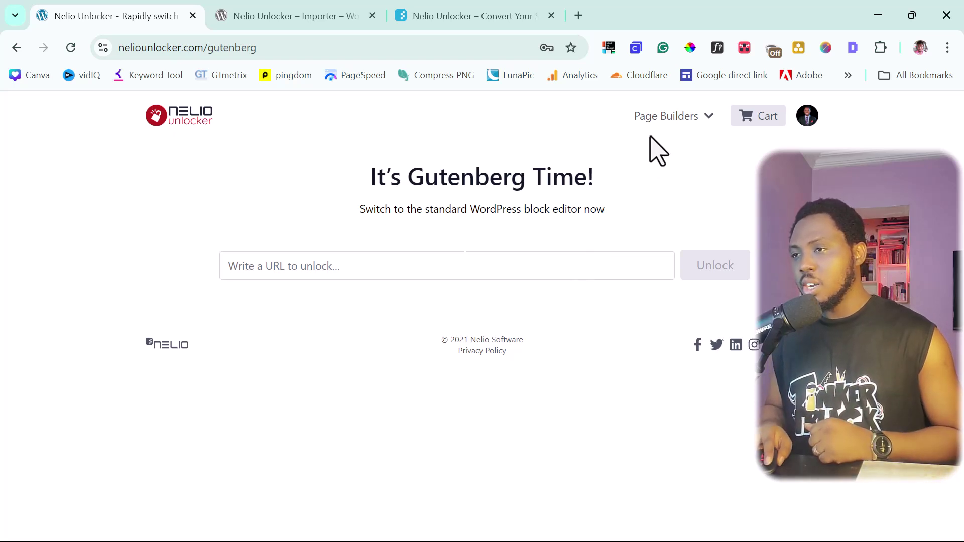
{"action": "left_click", "coordinate": [676, 119]}
{"action": "left_click", "coordinate": [661, 166]}
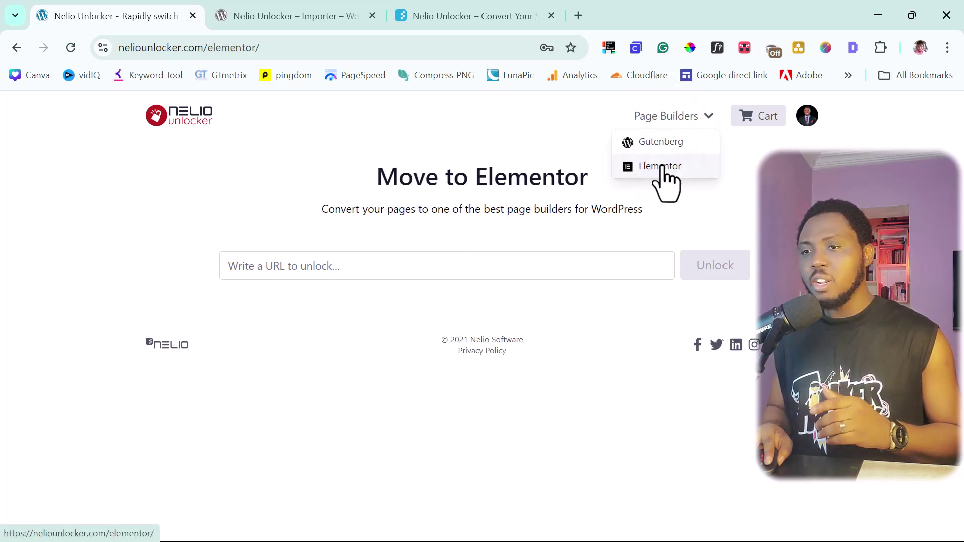
{"action": "left_click", "coordinate": [272, 276]}
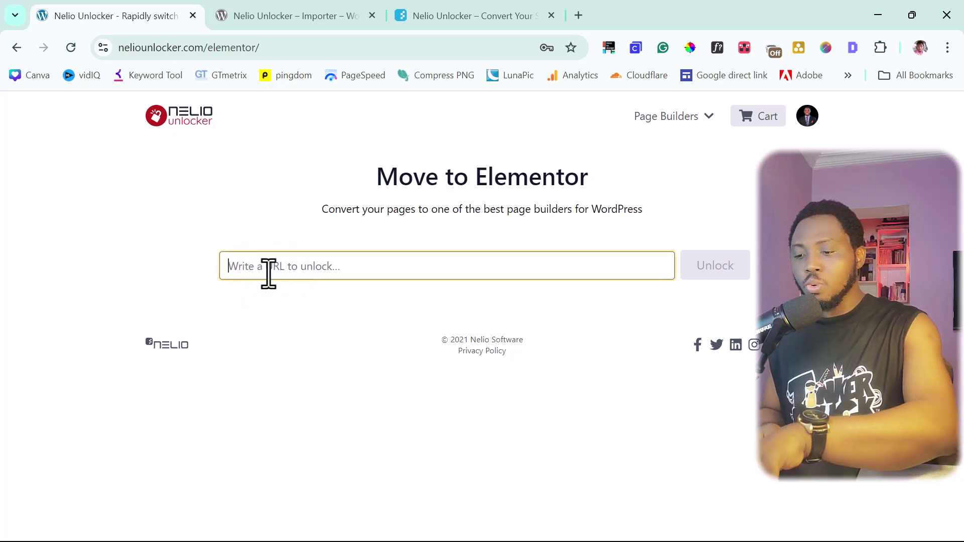
{"action": "type", "text": "https://neliosoftware.com/unlocker/"}
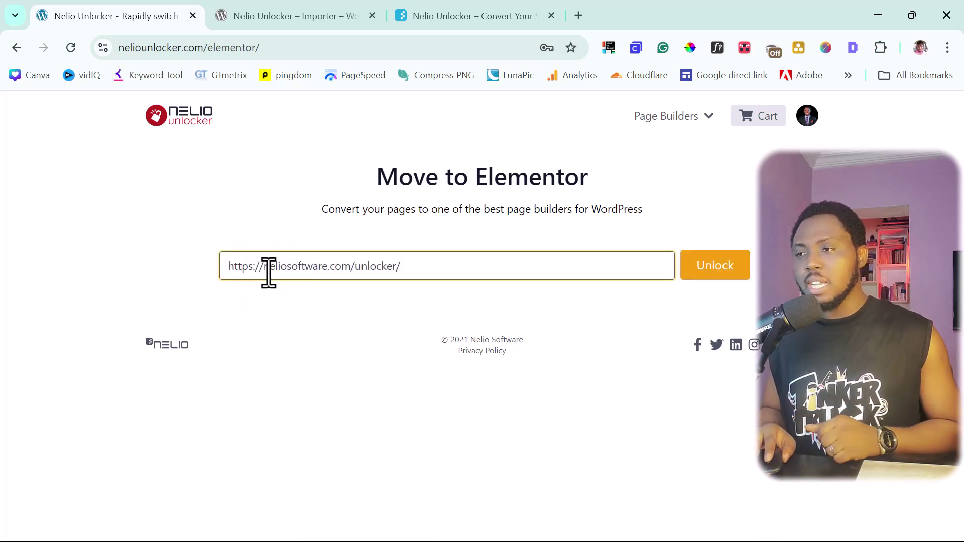
{"action": "left_click", "coordinate": [717, 264]}
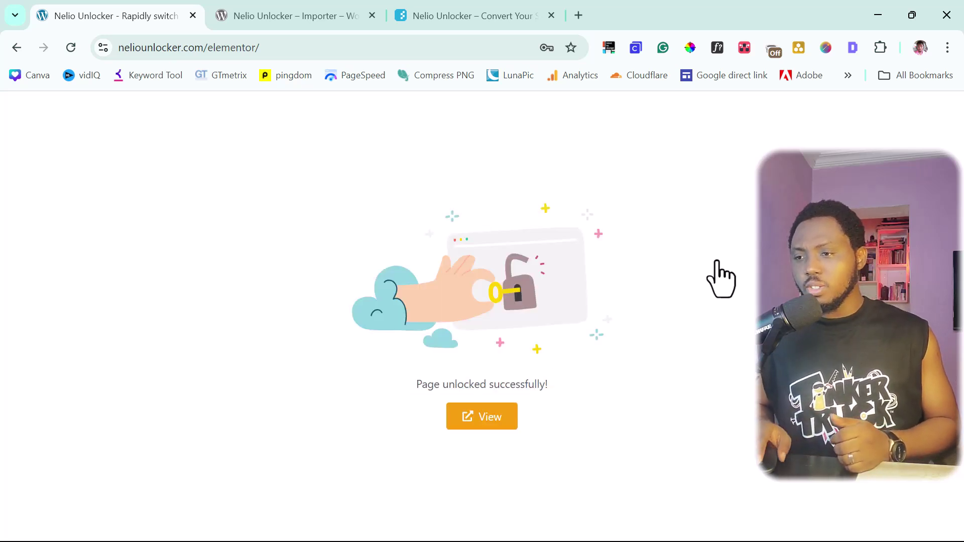
- Open the Elementor result and scroll through it in desktop view
{"action": "left_click", "coordinate": [504, 417]}
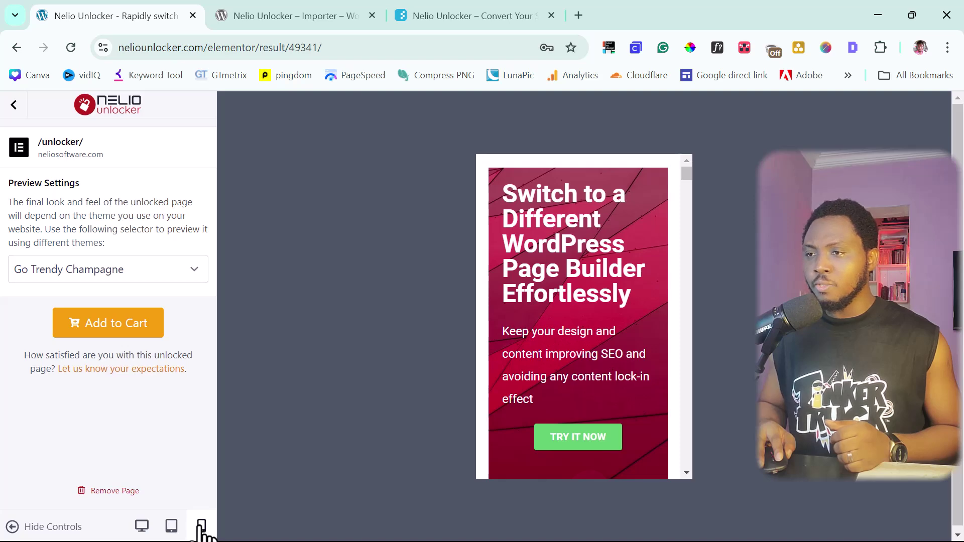
{"action": "left_click", "coordinate": [142, 527]}
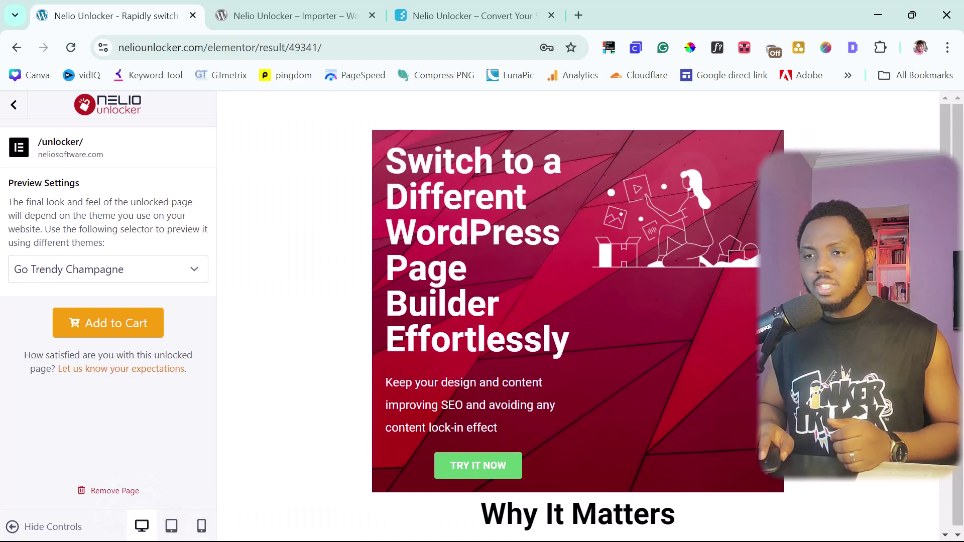
{"action": "scroll", "coordinate": [577, 317], "scroll_direction": "down", "scroll_amount": 15}
{"action": "scroll", "coordinate": [578, 316], "scroll_direction": "down", "scroll_amount": 15}
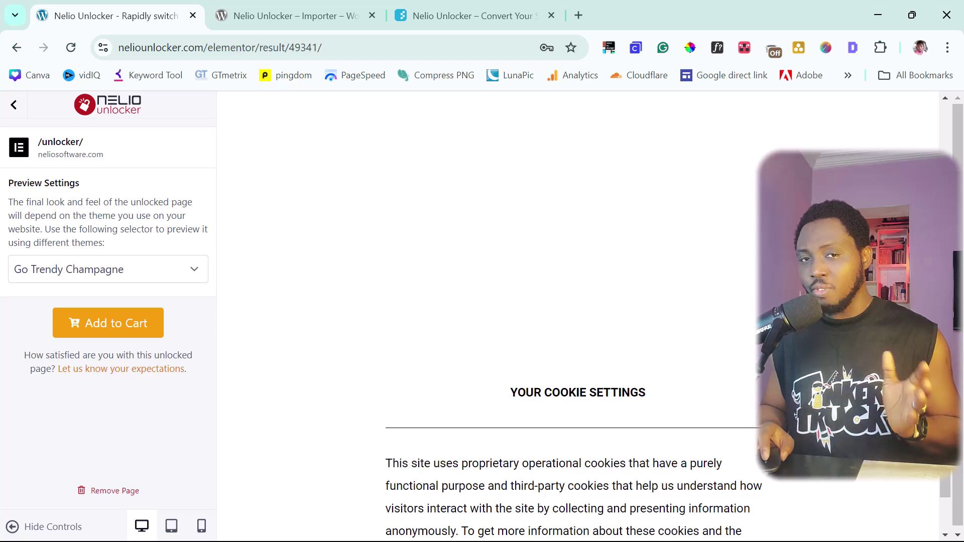
{"action": "scroll", "coordinate": [578, 316], "scroll_direction": "down", "scroll_amount": 5}
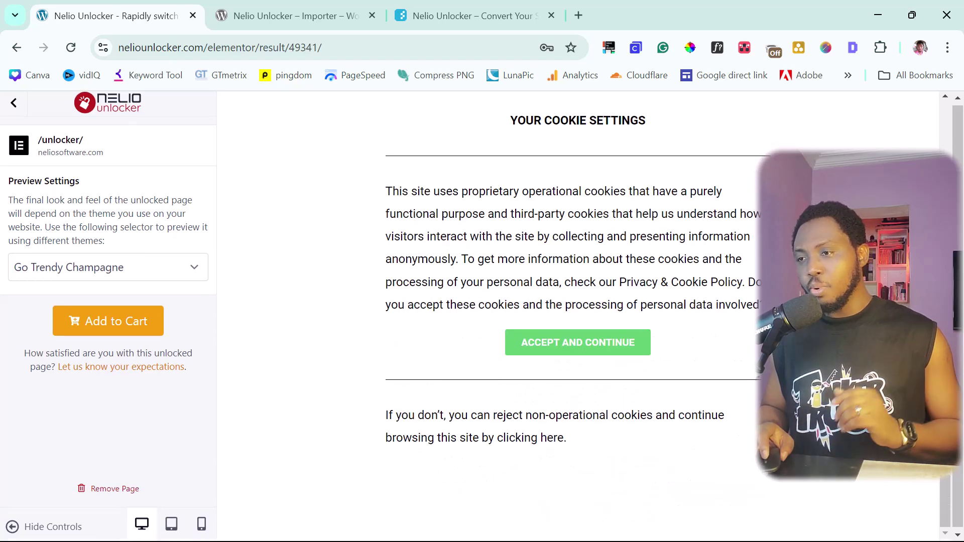
{"action": "scroll", "coordinate": [577, 316], "scroll_direction": "up", "scroll_amount": 10}
{"action": "scroll", "coordinate": [578, 316], "scroll_direction": "up", "scroll_amount": 5}
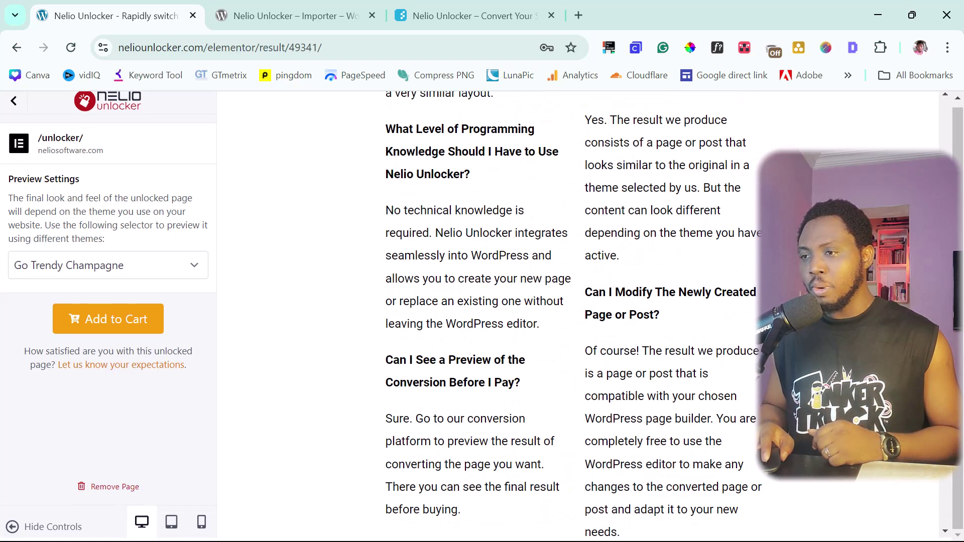
{"action": "scroll", "coordinate": [577, 317], "scroll_direction": "down", "scroll_amount": 10}
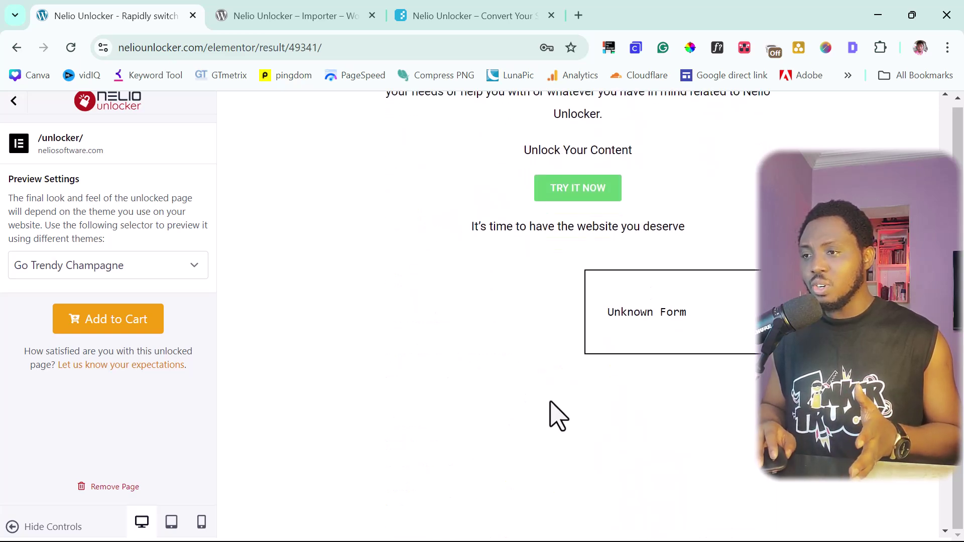
{"action": "scroll", "coordinate": [725, 321], "scroll_direction": "down", "scroll_amount": 4}
{"action": "scroll", "coordinate": [714, 323], "scroll_direction": "up", "scroll_amount": 4}
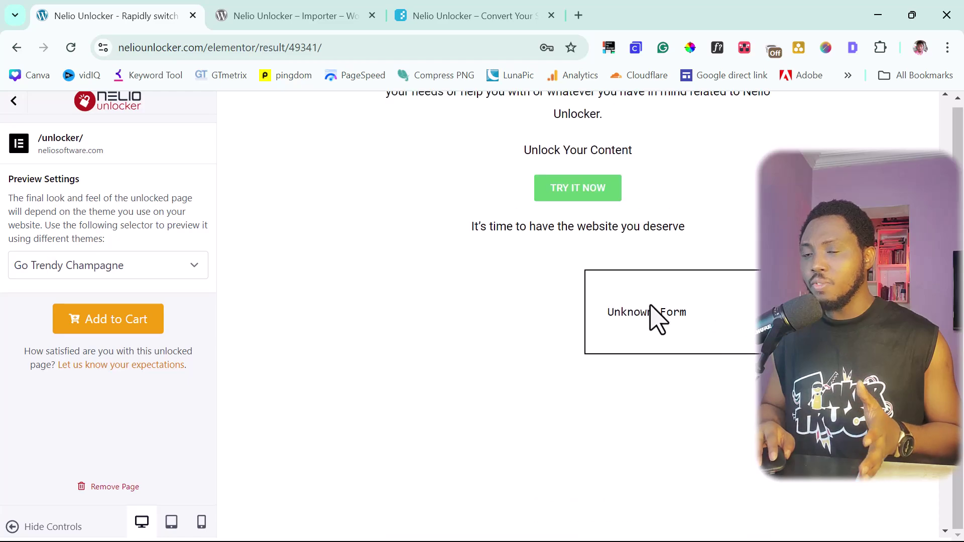
- Check the original unlocker page tab, then return to the Elementor preview's hero section
{"action": "left_click", "coordinate": [474, 17]}
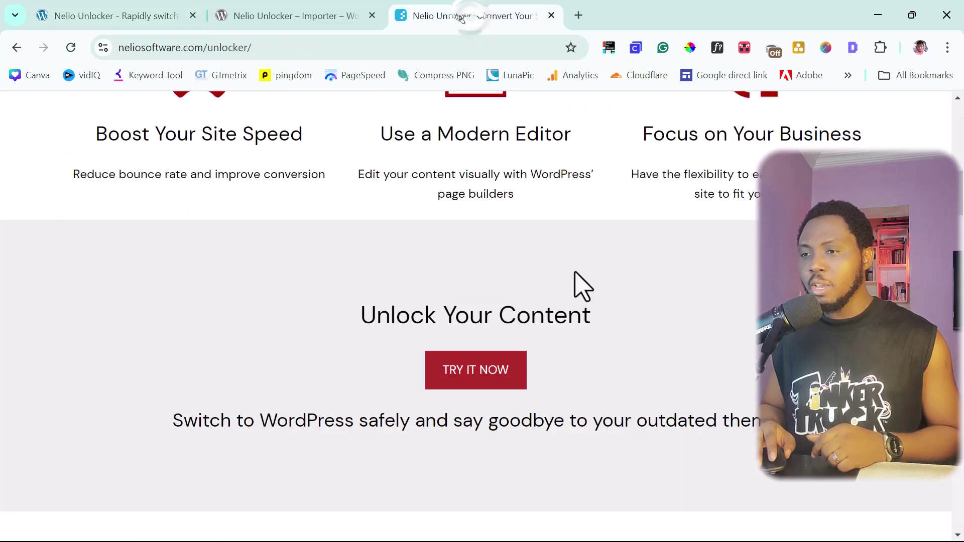
{"action": "scroll", "coordinate": [603, 286], "scroll_direction": "up", "scroll_amount": 10}
{"action": "scroll", "coordinate": [603, 286], "scroll_direction": "down", "scroll_amount": 10}
{"action": "scroll", "coordinate": [265, 387], "scroll_direction": "up", "scroll_amount": 7}
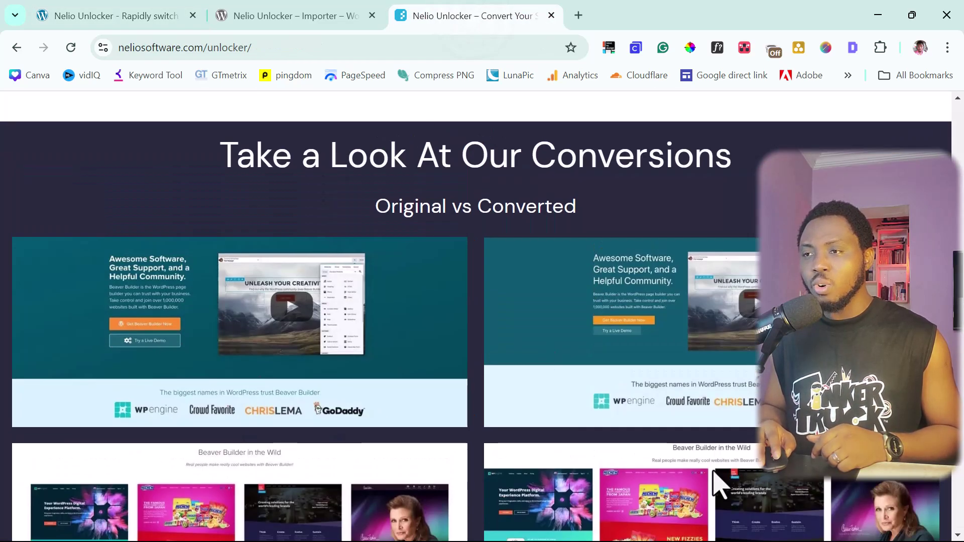
{"action": "scroll", "coordinate": [585, 406], "scroll_direction": "down", "scroll_amount": 5}
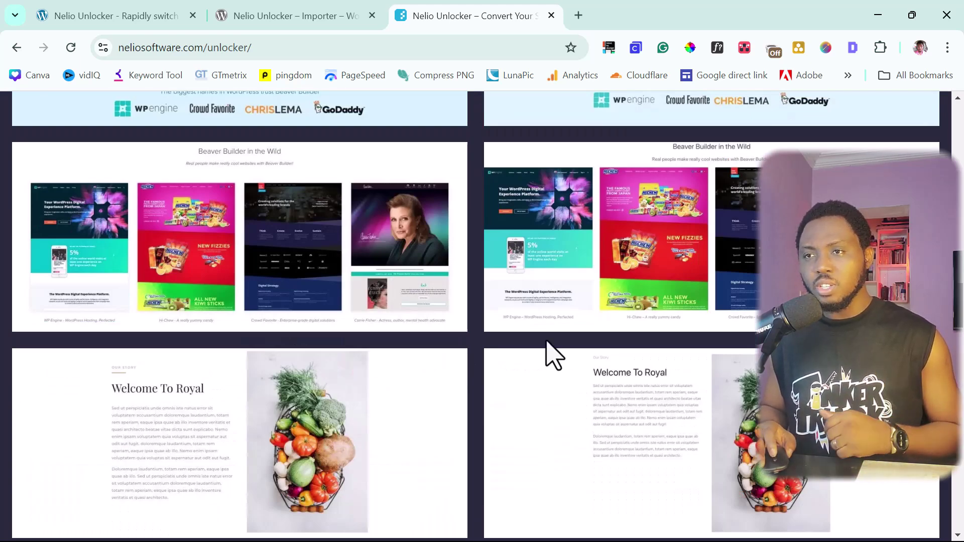
{"action": "left_click", "coordinate": [83, 12]}
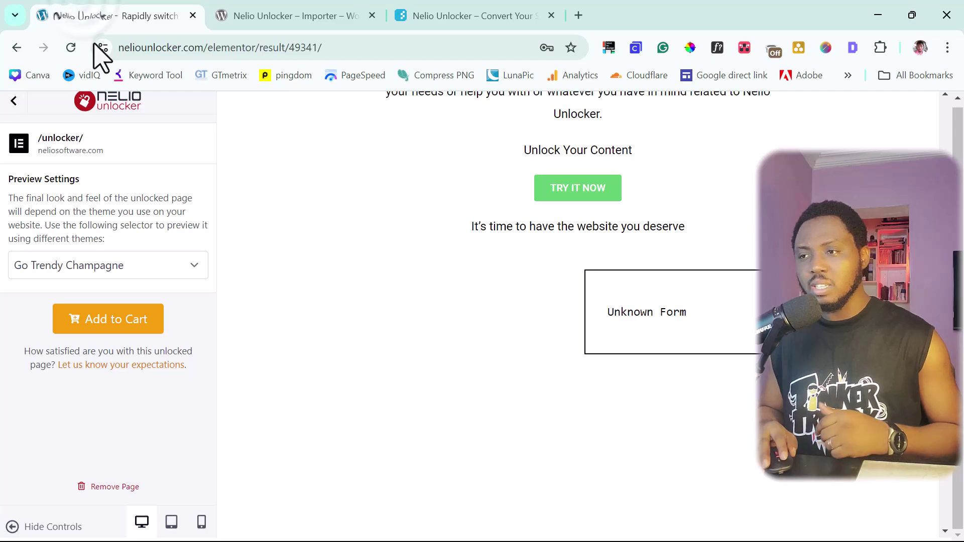
{"action": "scroll", "coordinate": [520, 244], "scroll_direction": "down", "scroll_amount": 5}
{"action": "scroll", "coordinate": [517, 226], "scroll_direction": "up", "scroll_amount": 15}
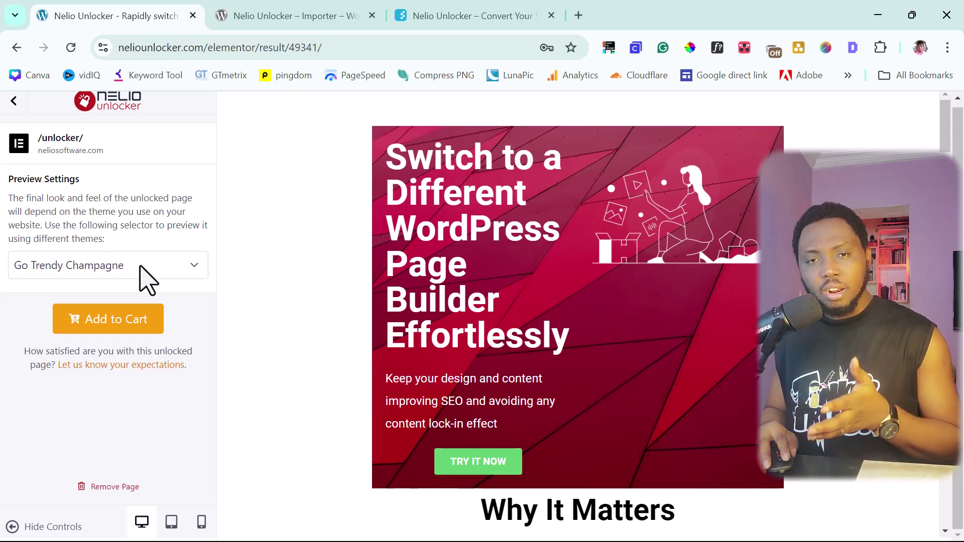
- Switch the /unlocker/ Elementor preview to the Astra theme
{"action": "left_click", "coordinate": [146, 281]}
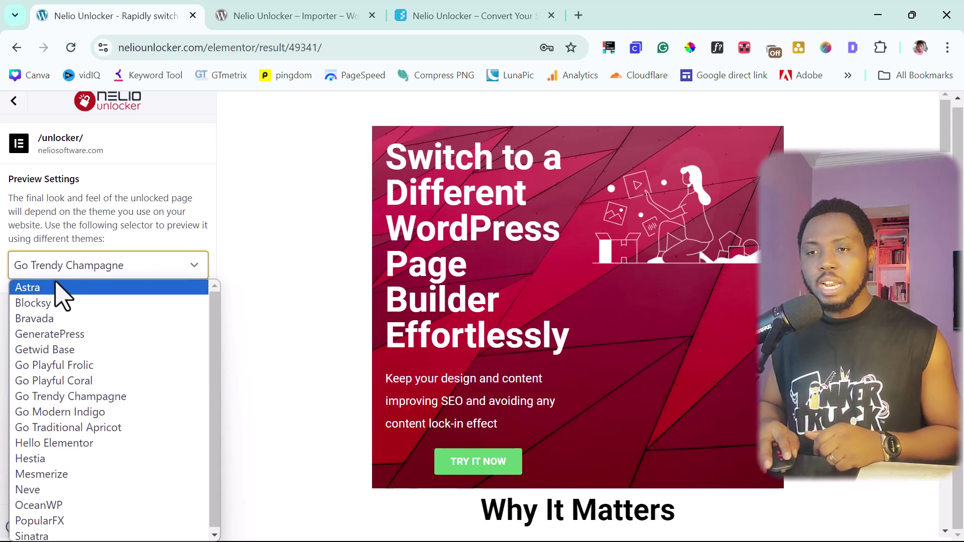
{"action": "left_click", "coordinate": [30, 288]}
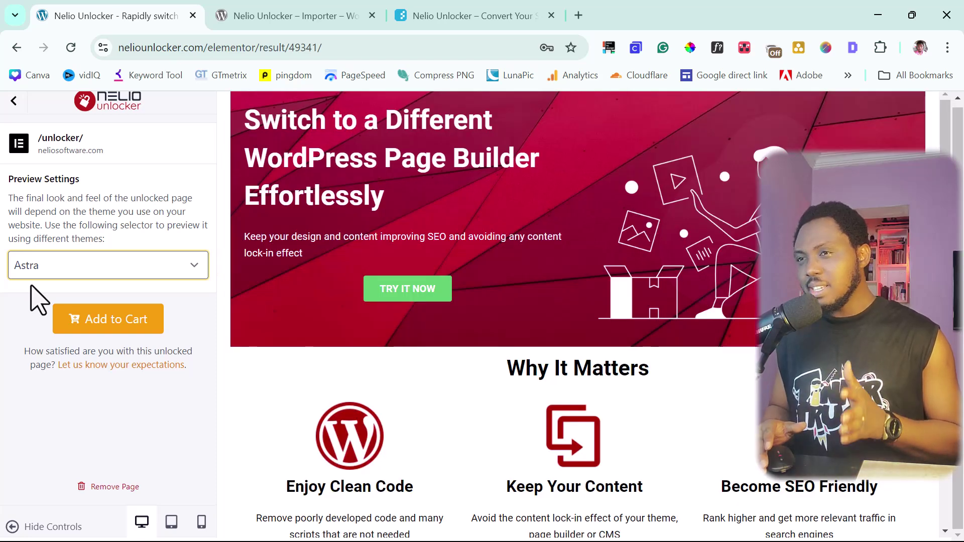
{"action": "left_click", "coordinate": [442, 15]}
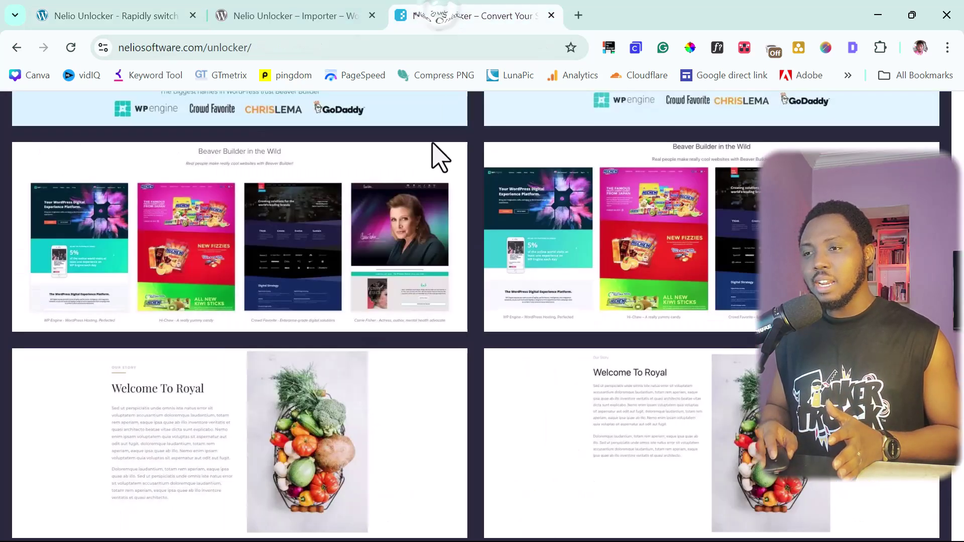
{"action": "scroll", "coordinate": [420, 194], "scroll_direction": "up", "scroll_amount": 7}
{"action": "scroll", "coordinate": [364, 181], "scroll_direction": "up", "scroll_amount": 10}
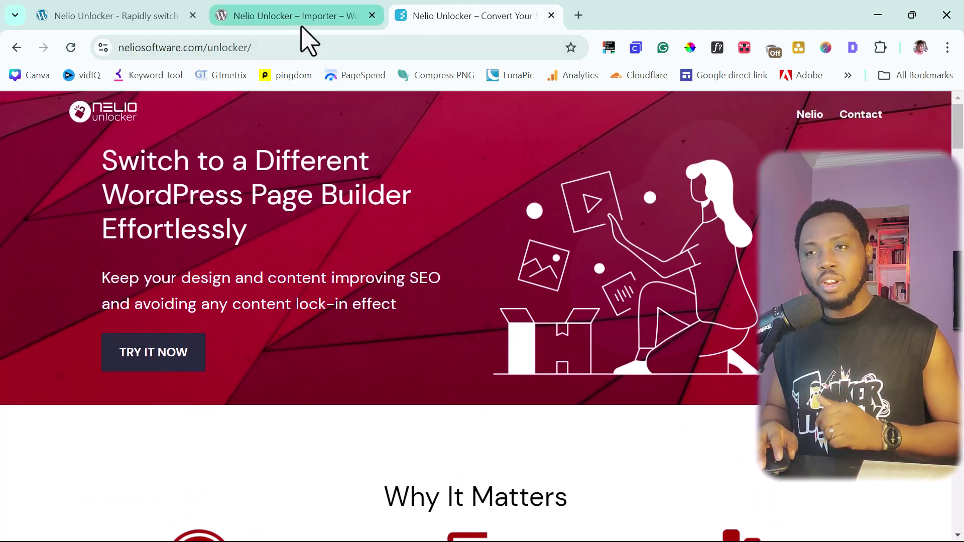
{"action": "left_click", "coordinate": [171, 18]}
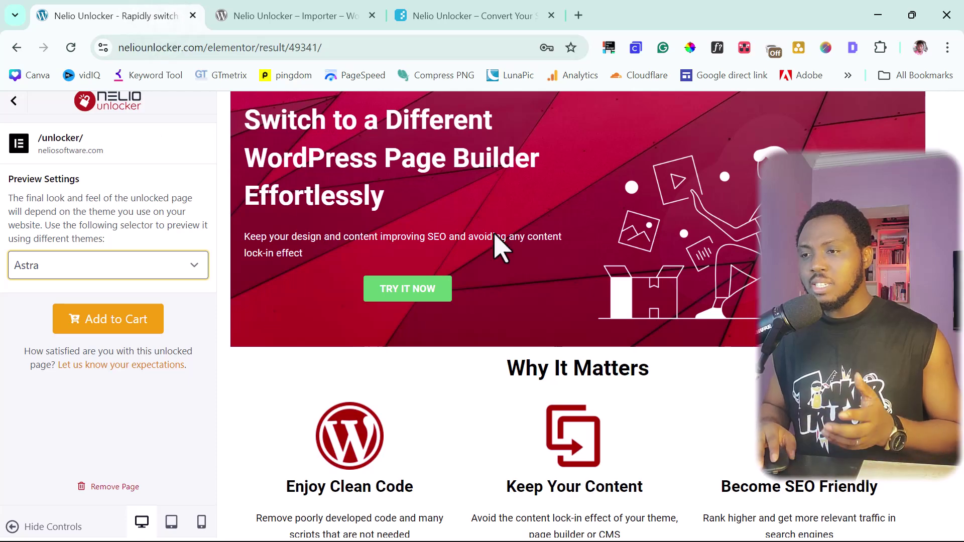
{"action": "scroll", "coordinate": [500, 247], "scroll_direction": "down", "scroll_amount": 10}
{"action": "scroll", "coordinate": [499, 249], "scroll_direction": "down", "scroll_amount": 5}
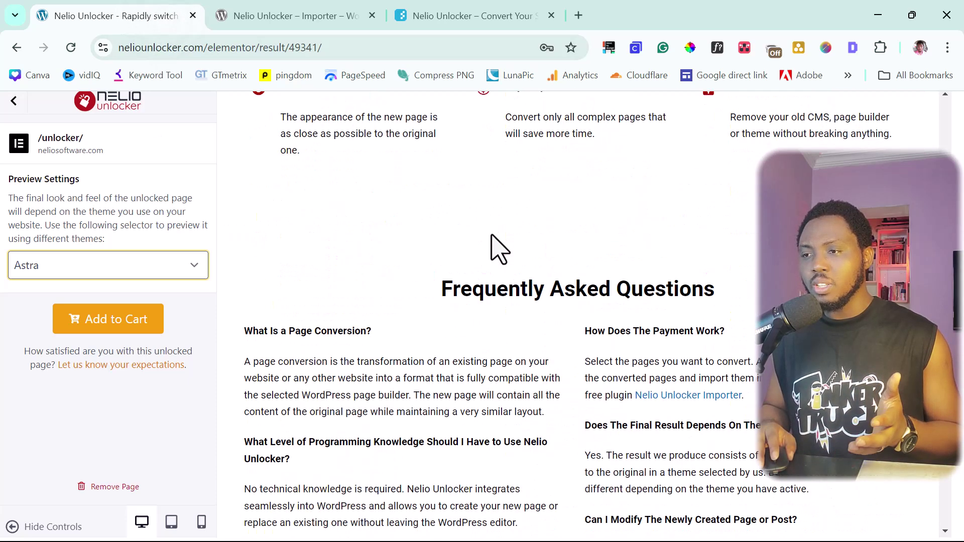
{"action": "scroll", "coordinate": [498, 249], "scroll_direction": "up", "scroll_amount": 8}
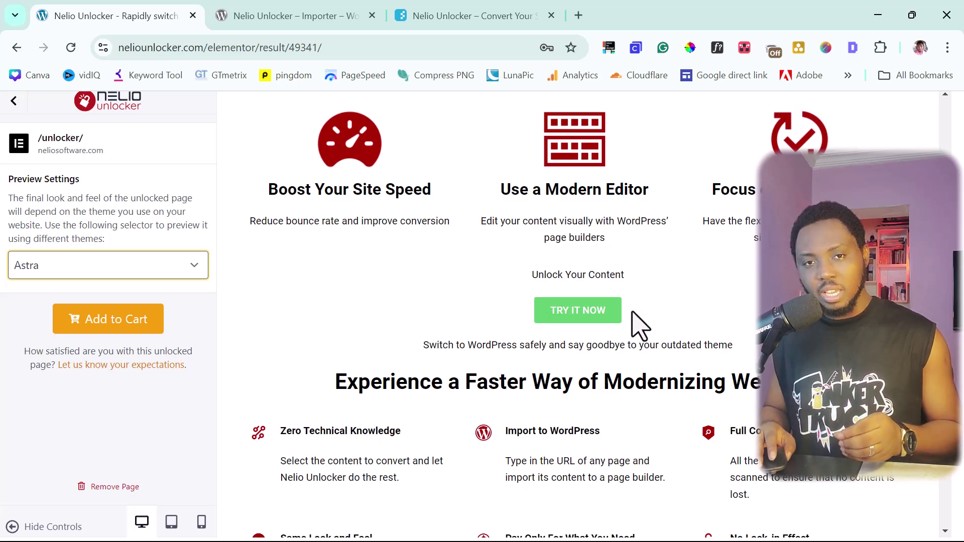
{"action": "scroll", "coordinate": [625, 321], "scroll_direction": "down", "scroll_amount": 15}
{"action": "scroll", "coordinate": [620, 307], "scroll_direction": "down", "scroll_amount": 1}
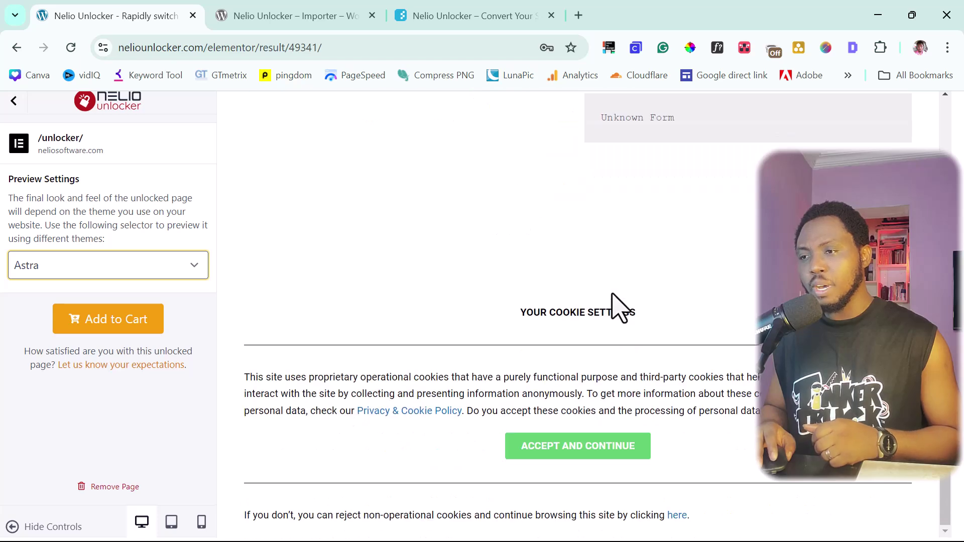
- Preview the converted page with the Blocksy, GeneratePress and Hello Elementor themes in turn
{"action": "scroll", "coordinate": [502, 291], "scroll_direction": "up", "scroll_amount": 10}
{"action": "left_click", "coordinate": [145, 272]}
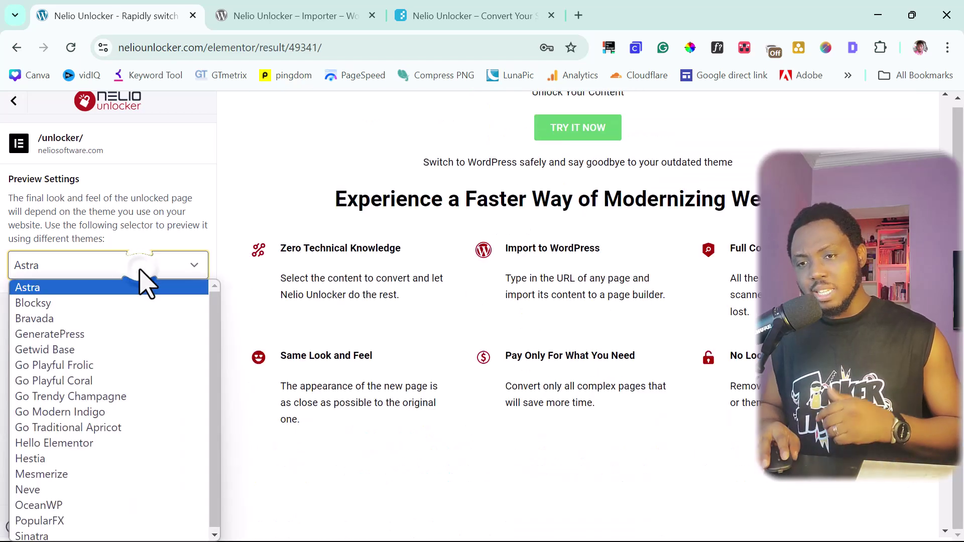
{"action": "left_click", "coordinate": [86, 303]}
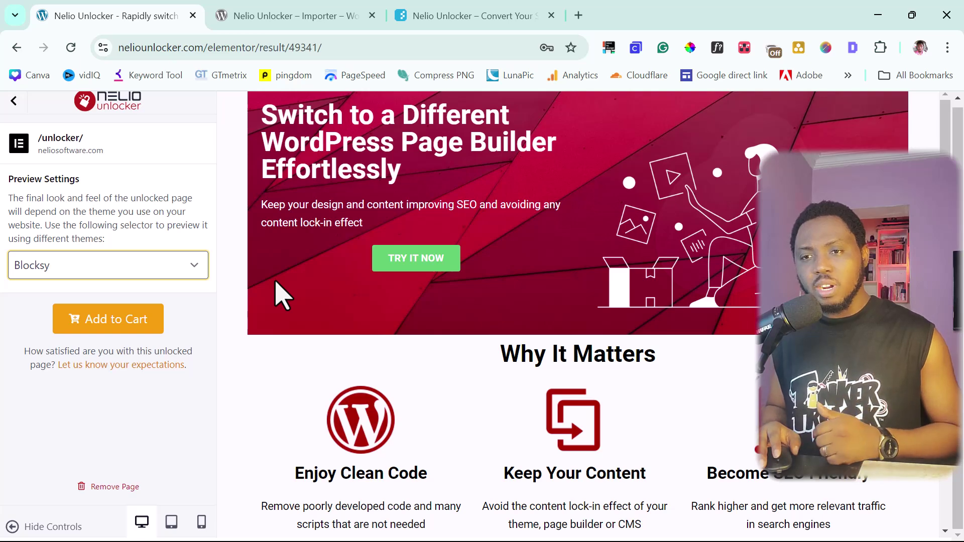
{"action": "left_click", "coordinate": [189, 267]}
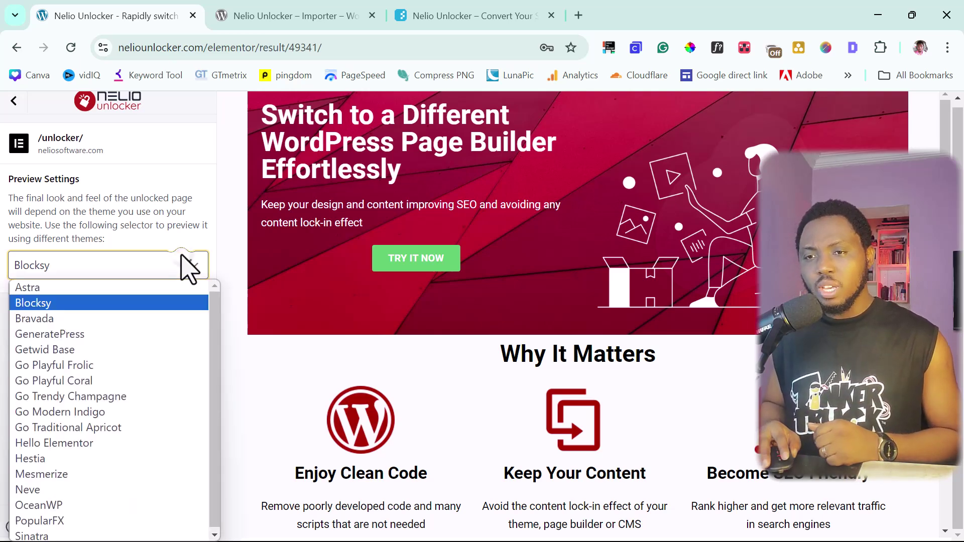
{"action": "left_click", "coordinate": [106, 334]}
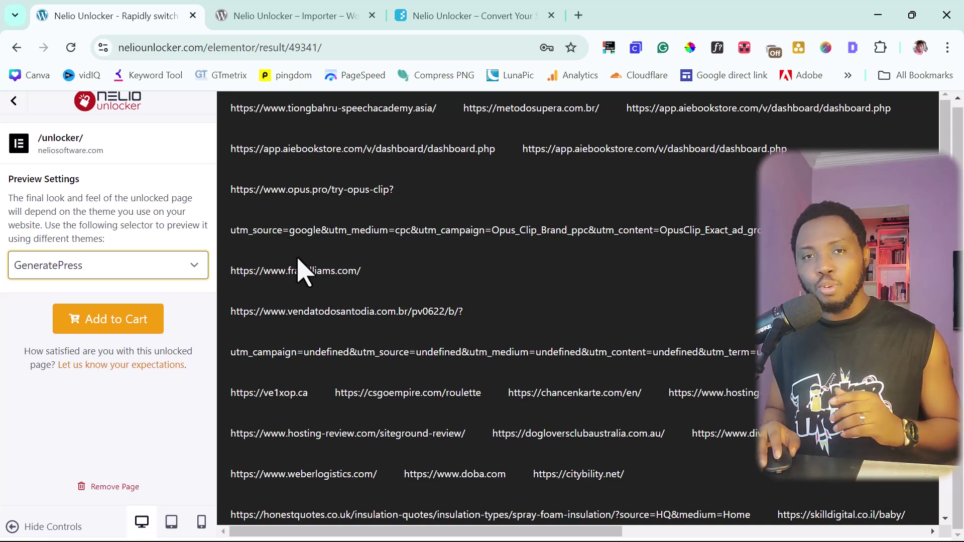
{"action": "left_click", "coordinate": [170, 271]}
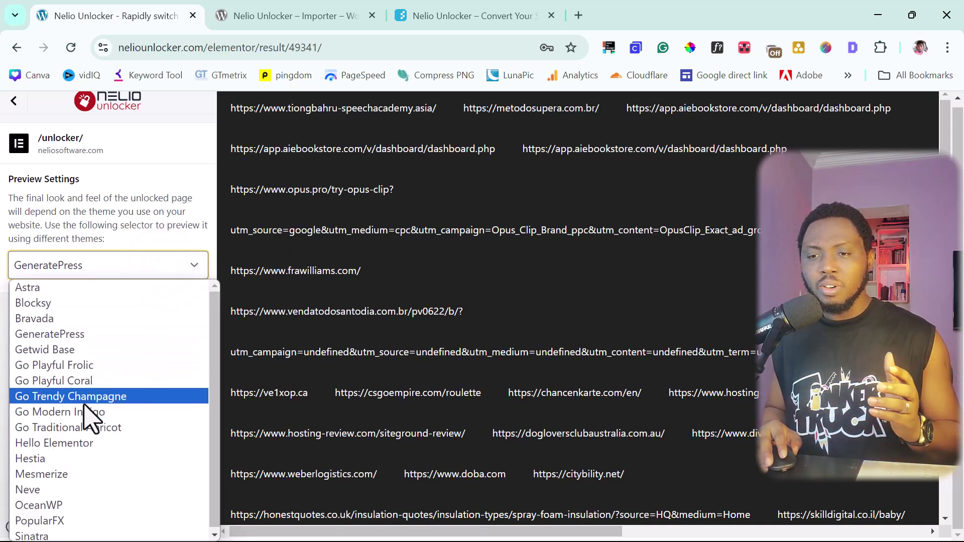
{"action": "left_click", "coordinate": [82, 445]}
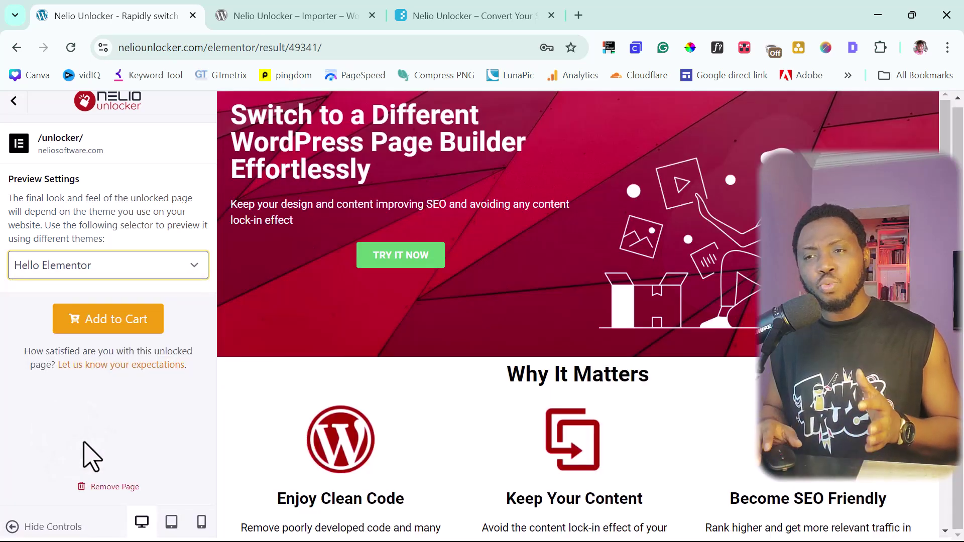
- Return the preview to Astra and add the Elementor conversion to the cart
{"action": "left_click", "coordinate": [183, 266]}
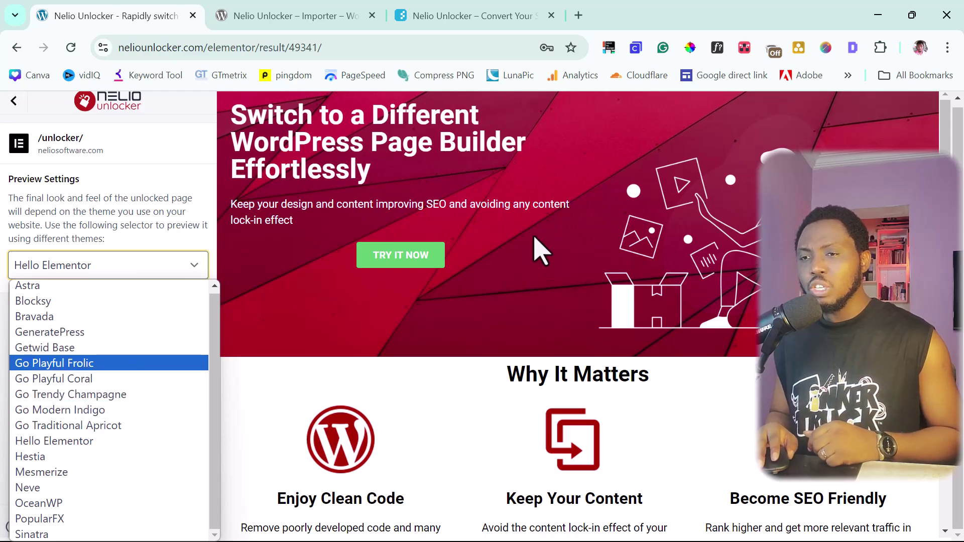
{"action": "scroll", "coordinate": [334, 308], "scroll_direction": "down", "scroll_amount": 15}
{"action": "scroll", "coordinate": [354, 301], "scroll_direction": "down", "scroll_amount": 7}
{"action": "scroll", "coordinate": [357, 308], "scroll_direction": "up", "scroll_amount": 7}
{"action": "left_click", "coordinate": [200, 274]}
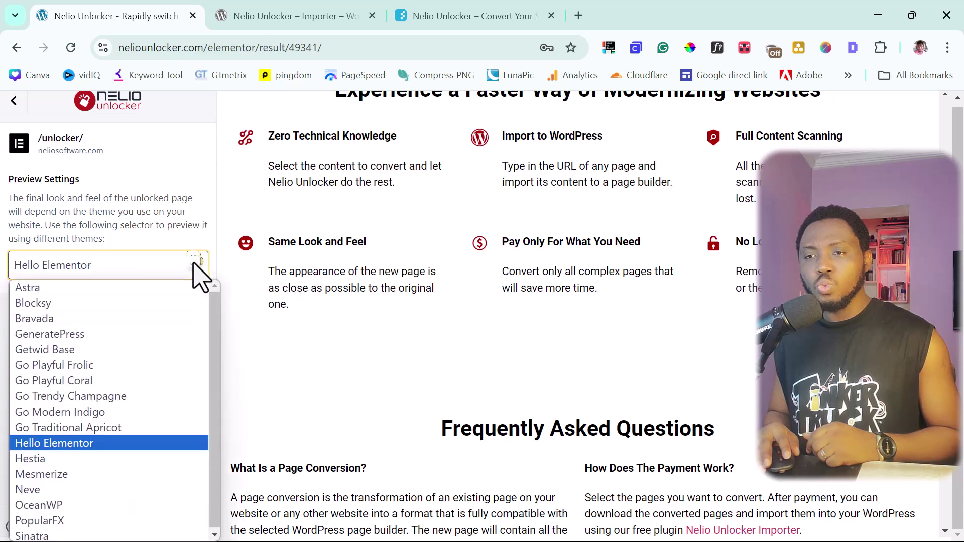
{"action": "left_click", "coordinate": [74, 284]}
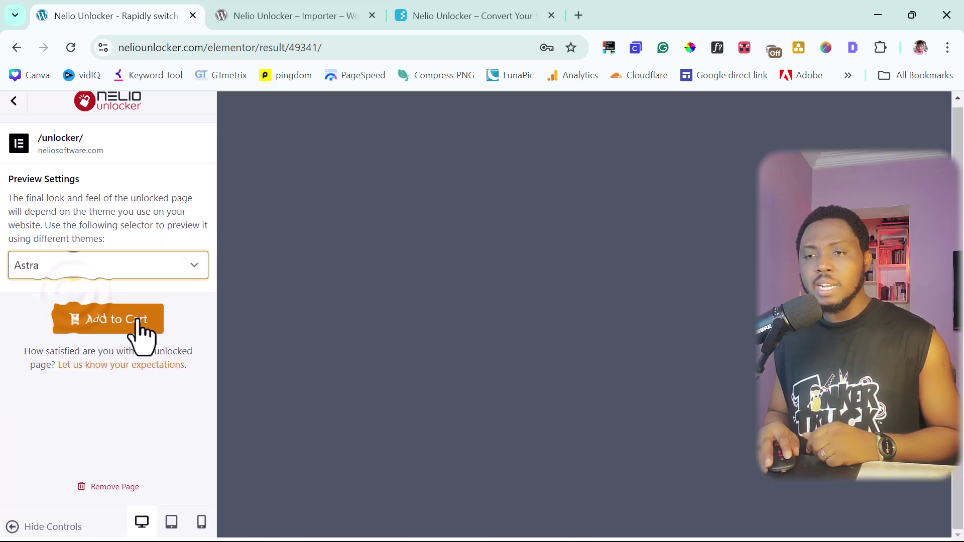
{"action": "left_click", "coordinate": [130, 321]}
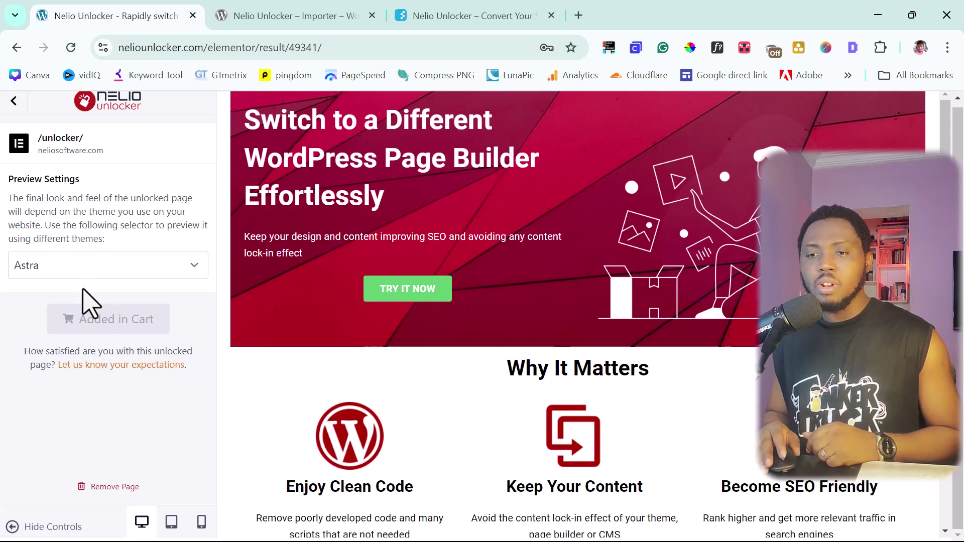
- Go back to the Move to Elementor list and view the cart totalling $3
{"action": "left_click", "coordinate": [14, 104]}
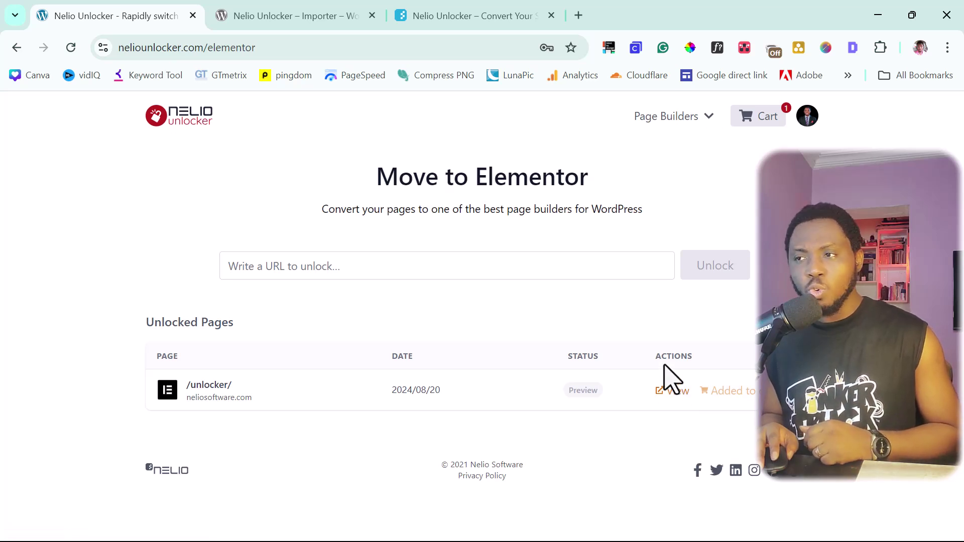
{"action": "left_click", "coordinate": [769, 115]}
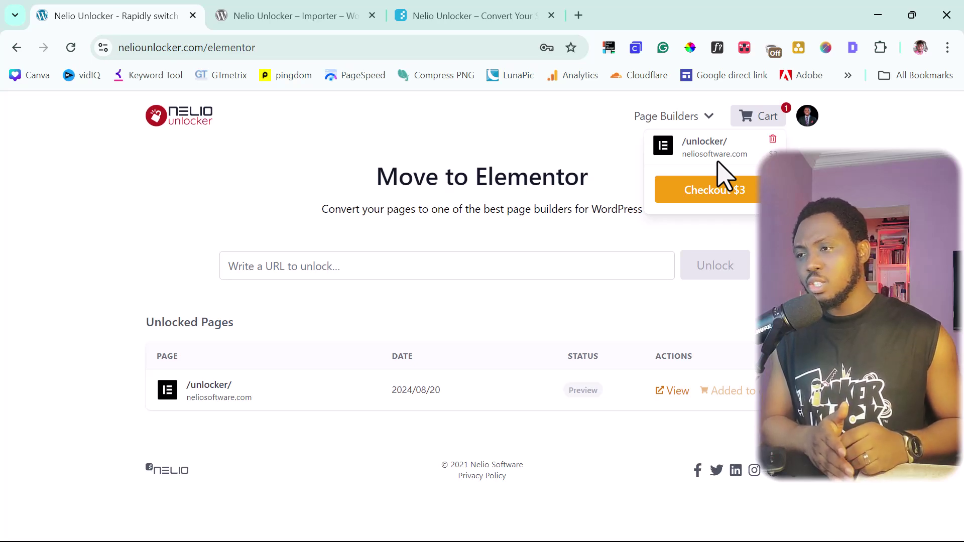
- Check out the $3 /unlocker/ conversion and download its nelio-unlocker-49341.json export (216 KB)
{"action": "left_click", "coordinate": [724, 193]}
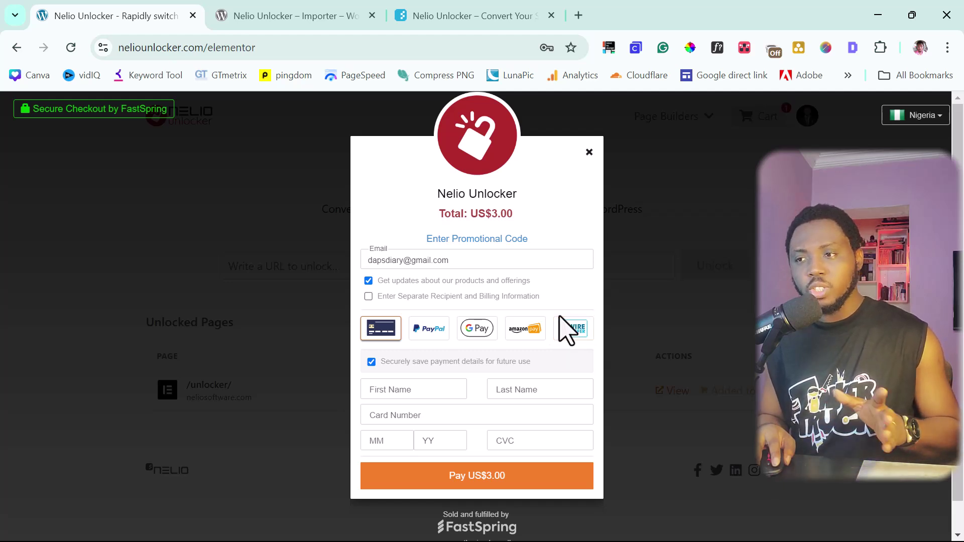
{"action": "key", "text": "Escape"}
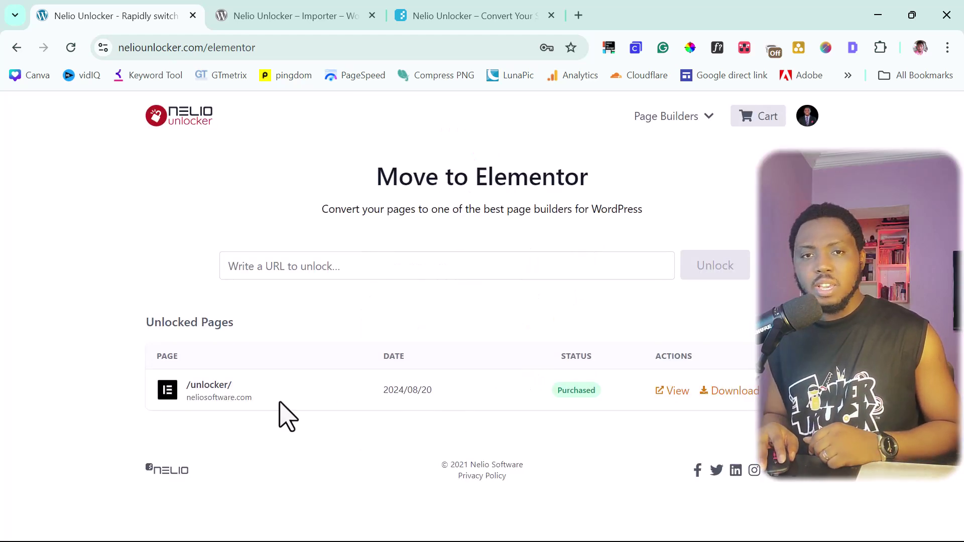
{"action": "left_click", "coordinate": [737, 395]}
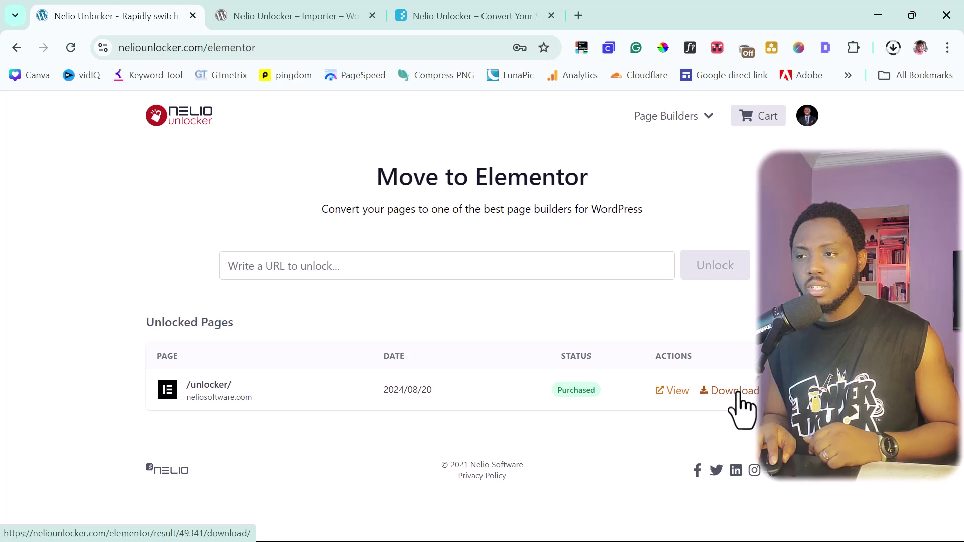
{"action": "left_click", "coordinate": [893, 47]}
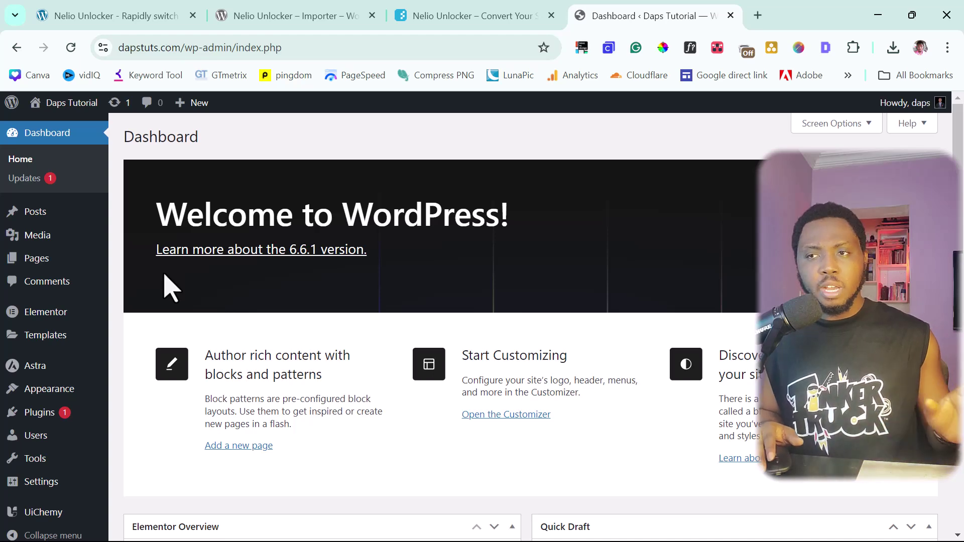
- Copy the 'Nelio Unlocker – Importer' plugin title from WordPress.org and return to the Dashboard
{"action": "left_click", "coordinate": [289, 15]}
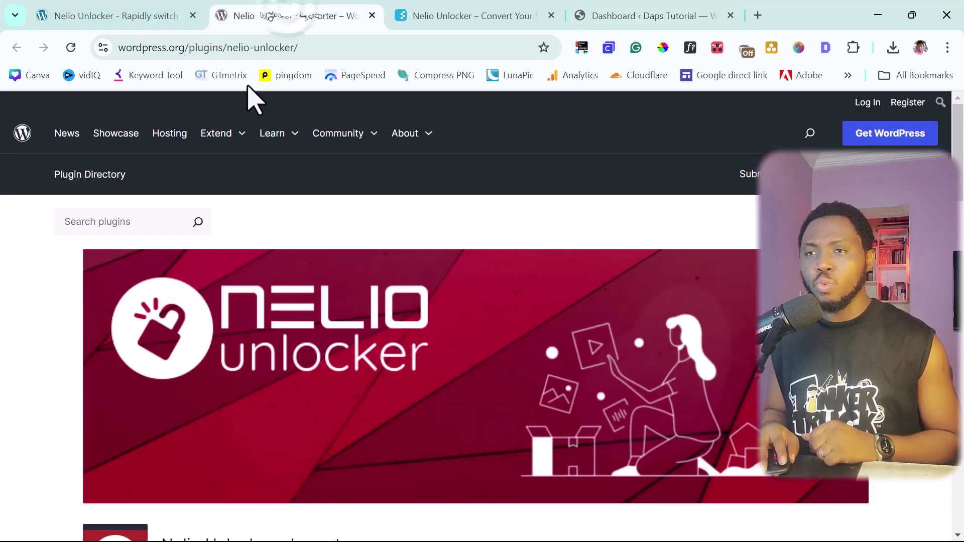
{"action": "scroll", "coordinate": [379, 274], "scroll_direction": "down", "scroll_amount": 1}
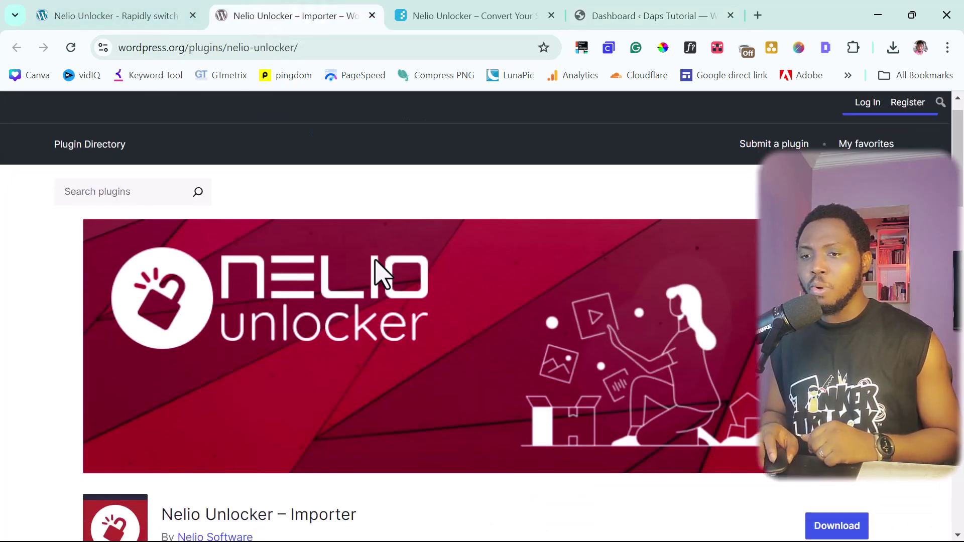
{"action": "scroll", "coordinate": [379, 274], "scroll_direction": "down", "scroll_amount": 3}
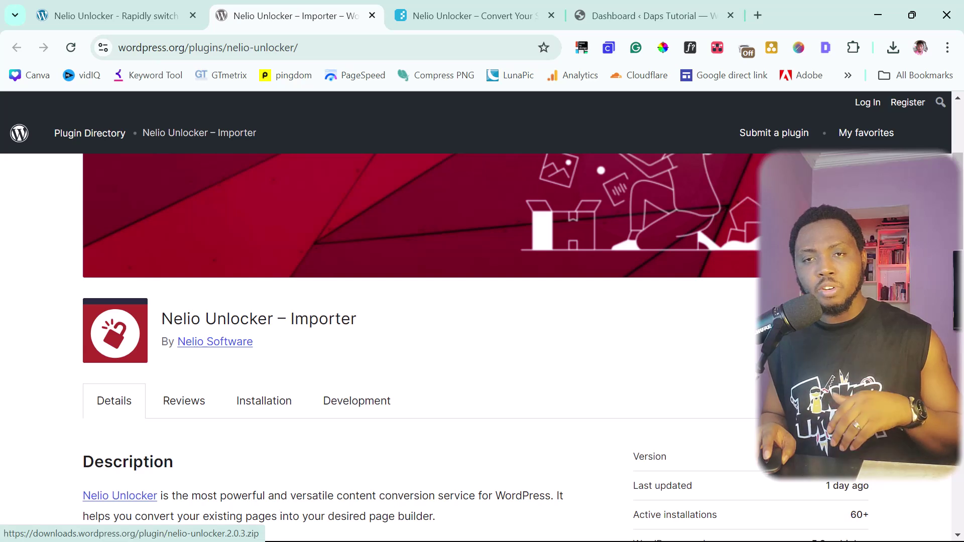
{"action": "left_click_drag", "start_coordinate": [379, 318], "coordinate": [163, 300]}
{"action": "right_click", "coordinate": [182, 315]}
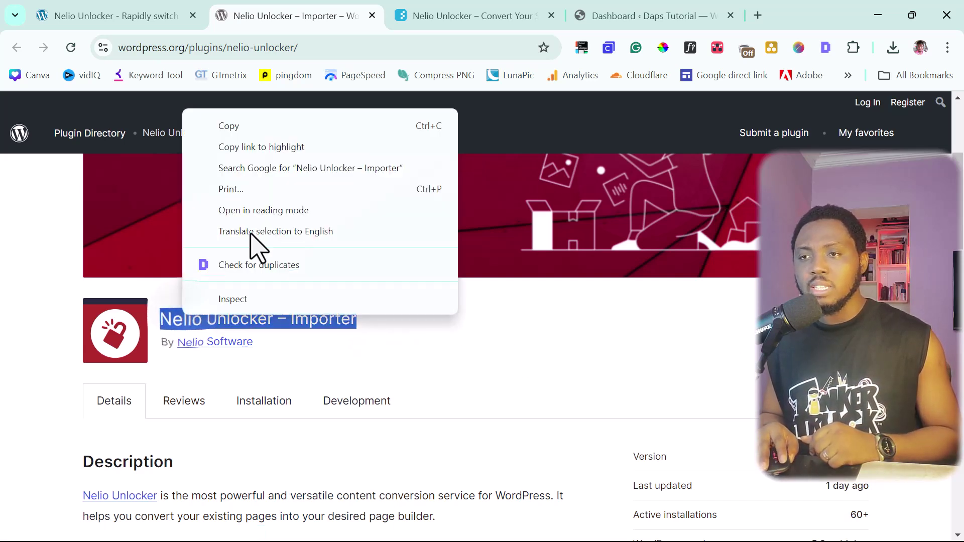
{"action": "left_click", "coordinate": [229, 125]}
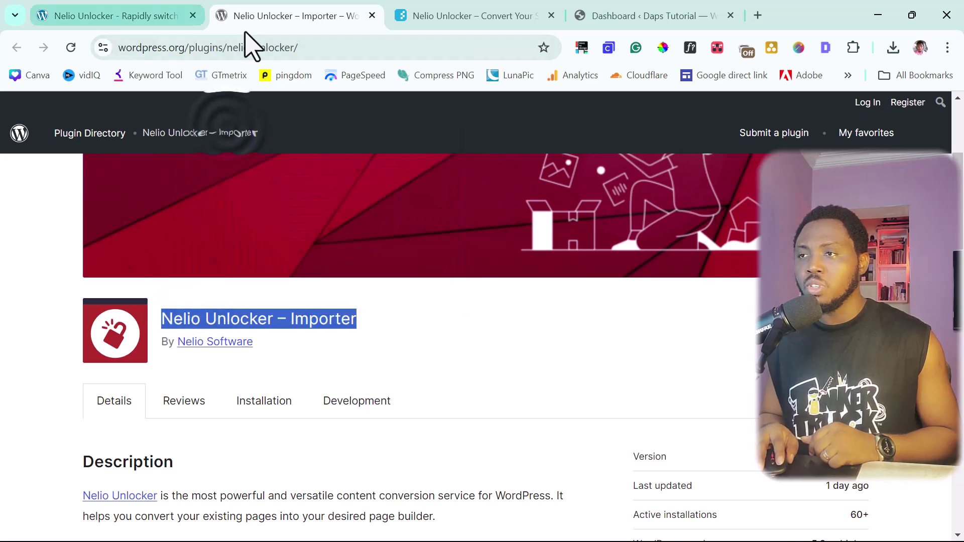
{"action": "left_click", "coordinate": [644, 16]}
- Search Add New Plugin for Nelio Unlocker – Importer and install it
{"action": "mouse_move", "coordinate": [17, 411]}
{"action": "left_click", "coordinate": [160, 433]}
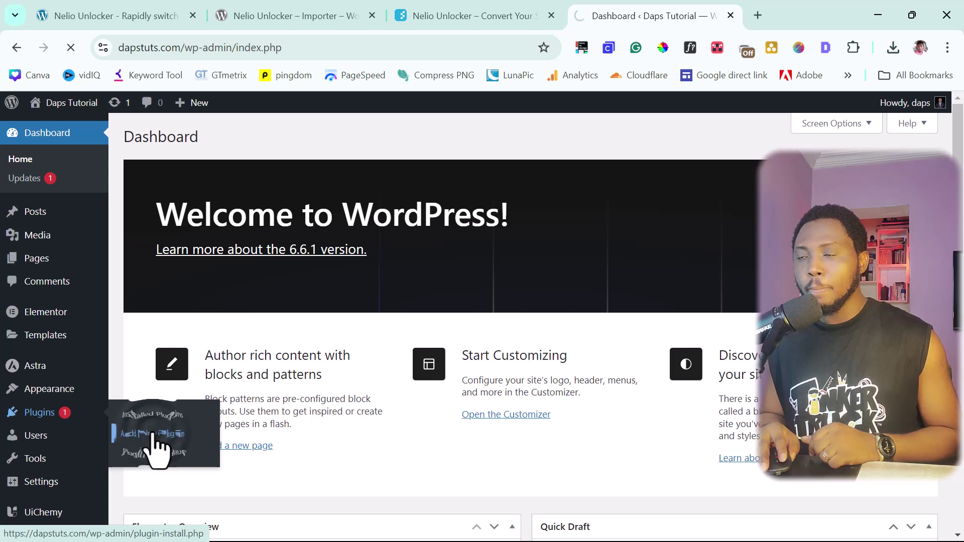
{"action": "key", "text": "ctrl+v"}
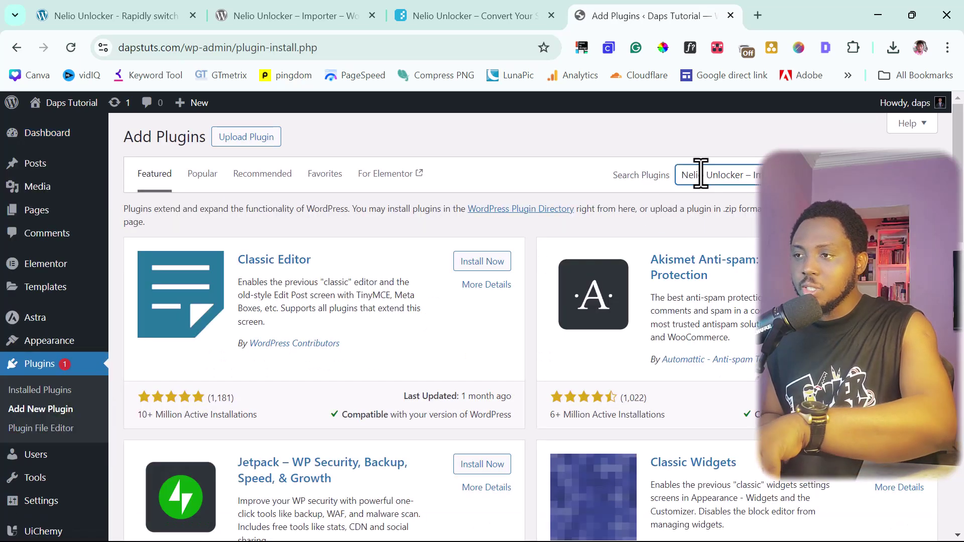
{"action": "left_click", "coordinate": [471, 250]}
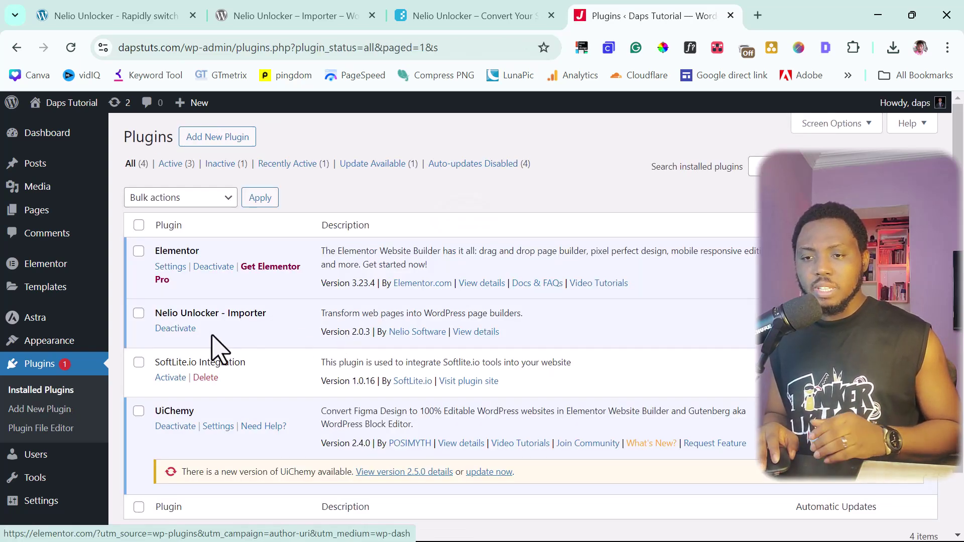
- Run the Nelio Unlocker importer from Tools > Import
{"action": "mouse_move", "coordinate": [33, 481]}
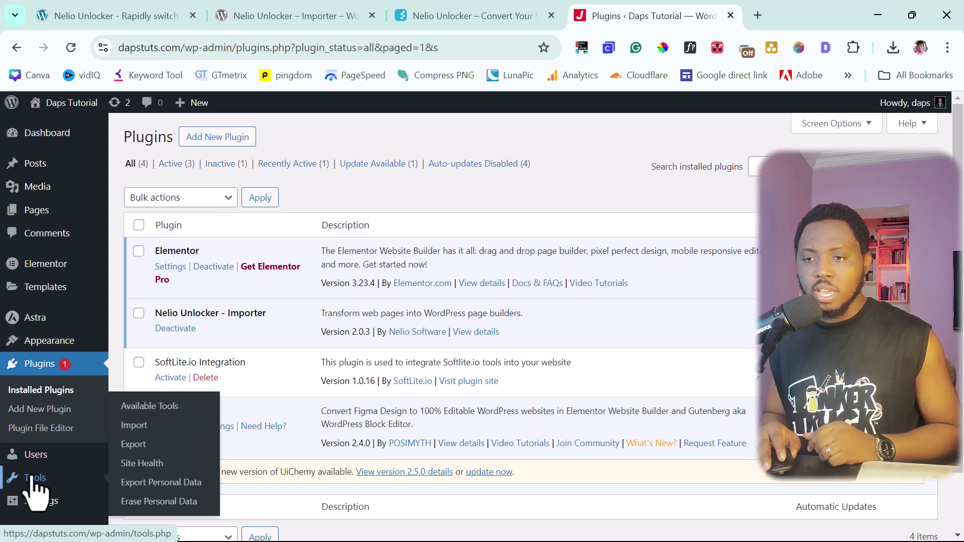
{"action": "left_click", "coordinate": [132, 426]}
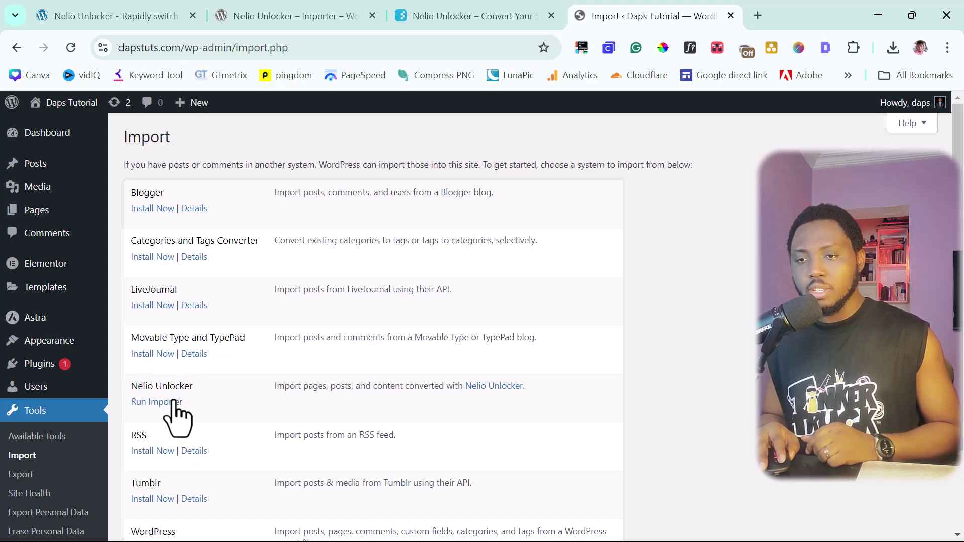
{"action": "left_click", "coordinate": [159, 403]}
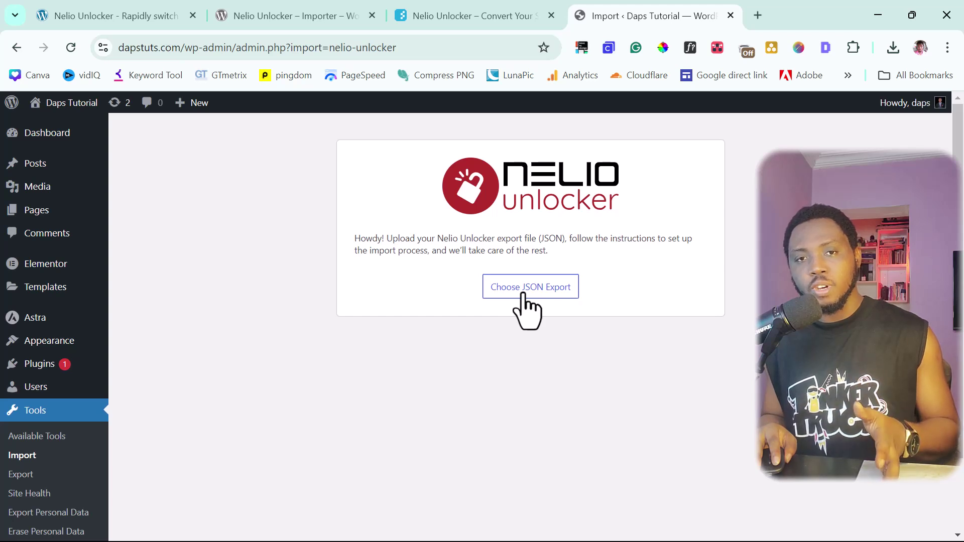
- Upload nelio-unlocker-49341.json into the Nelio Unlocker importer
{"action": "left_click", "coordinate": [522, 295]}
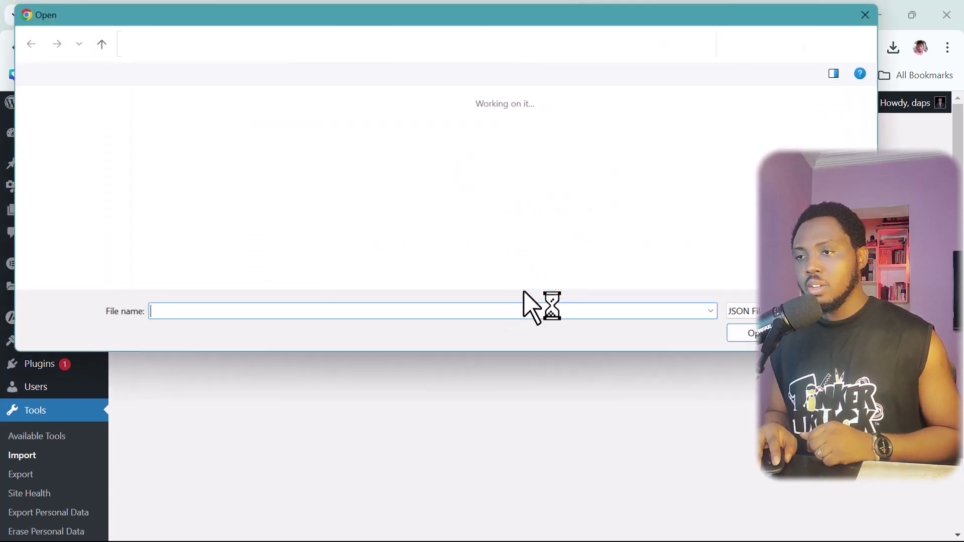
{"action": "left_click", "coordinate": [192, 158]}
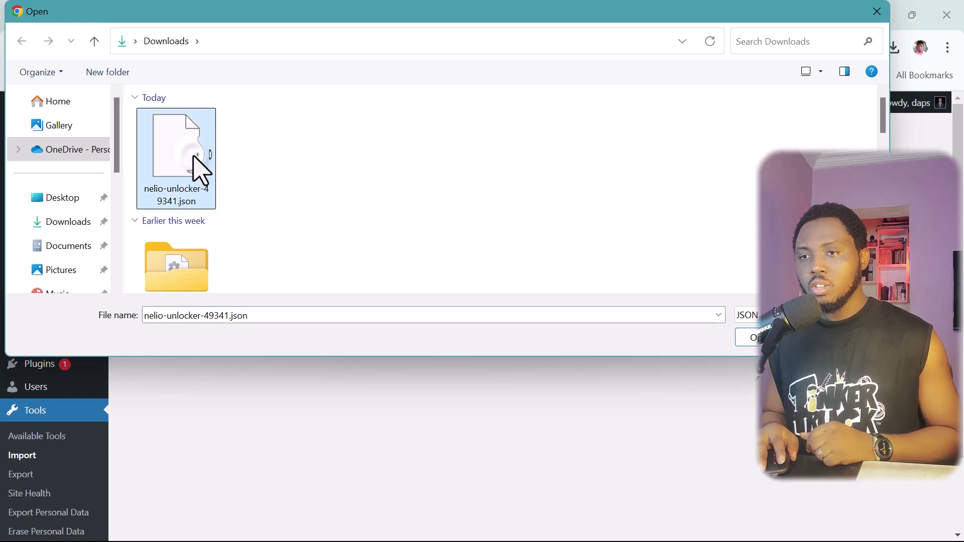
{"action": "left_click", "coordinate": [749, 343]}
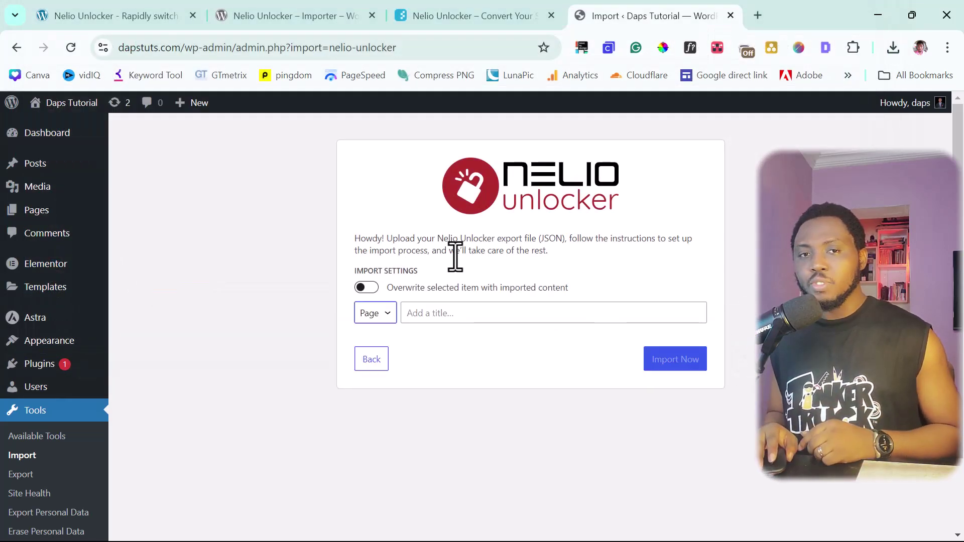
- Import the content as a Page titled 'Nelio' and open it for editing
{"action": "left_click", "coordinate": [388, 315]}
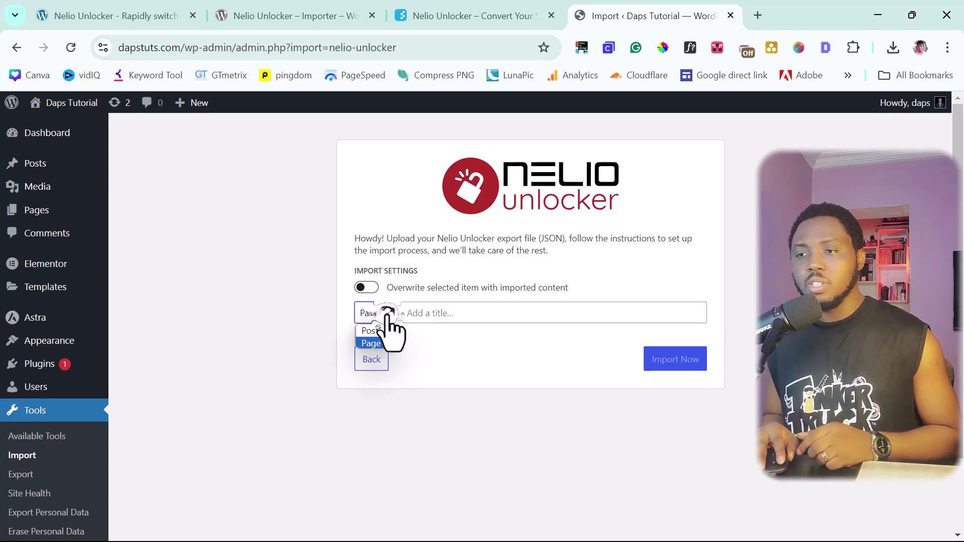
{"action": "left_click", "coordinate": [381, 344]}
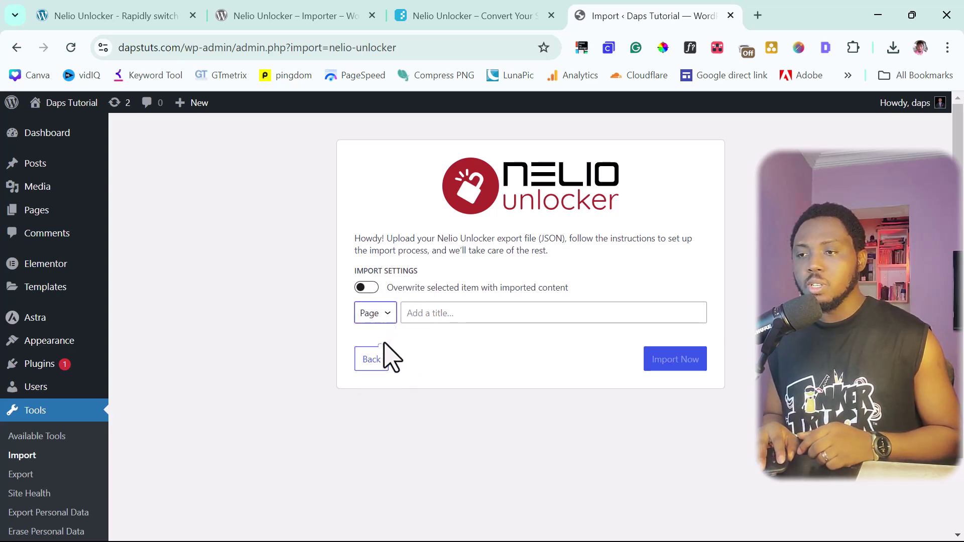
{"action": "left_click", "coordinate": [431, 315]}
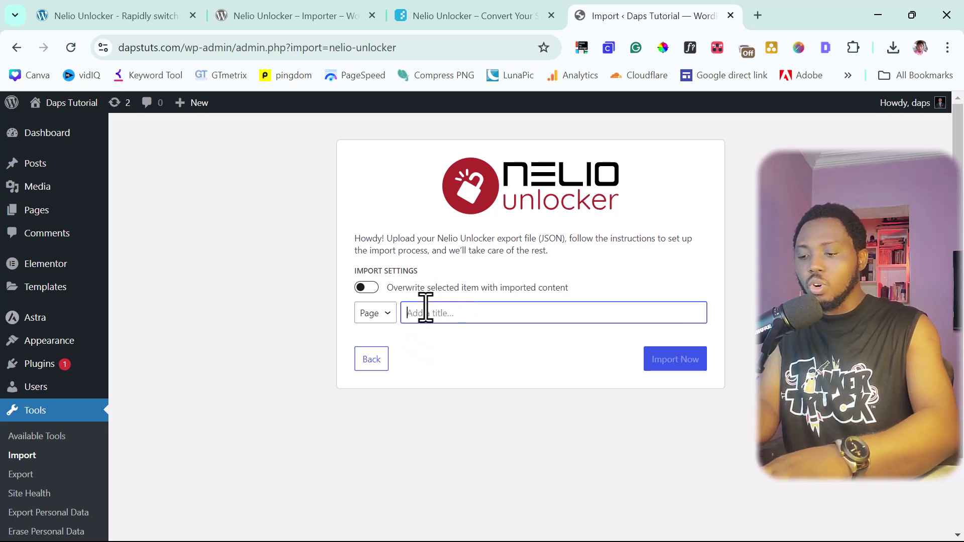
{"action": "type", "text": "Nelio"}
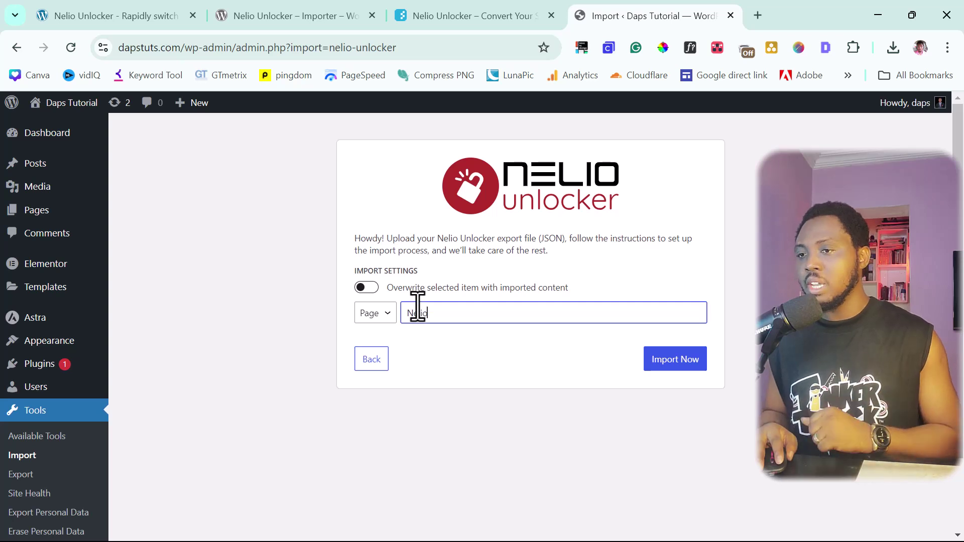
{"action": "left_click", "coordinate": [692, 361]}
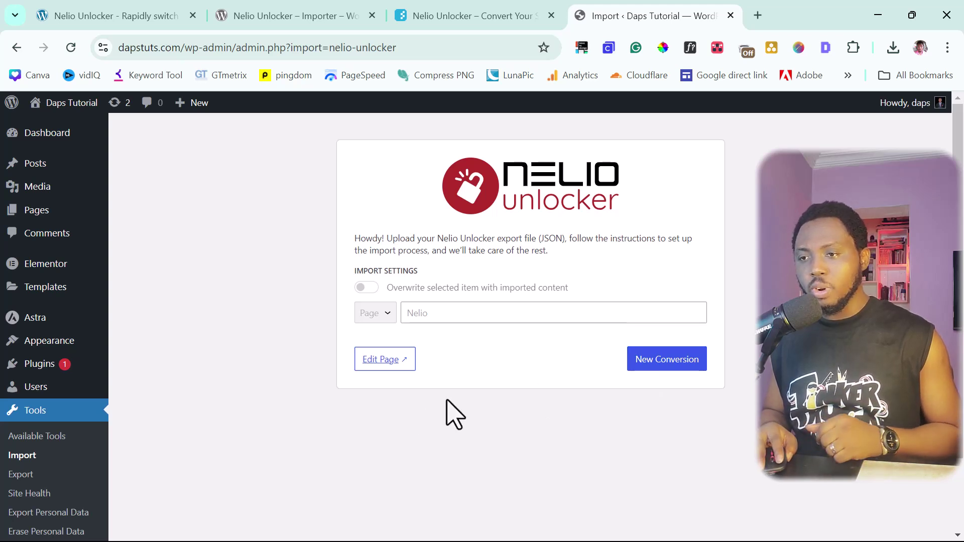
{"action": "left_click", "coordinate": [376, 358]}
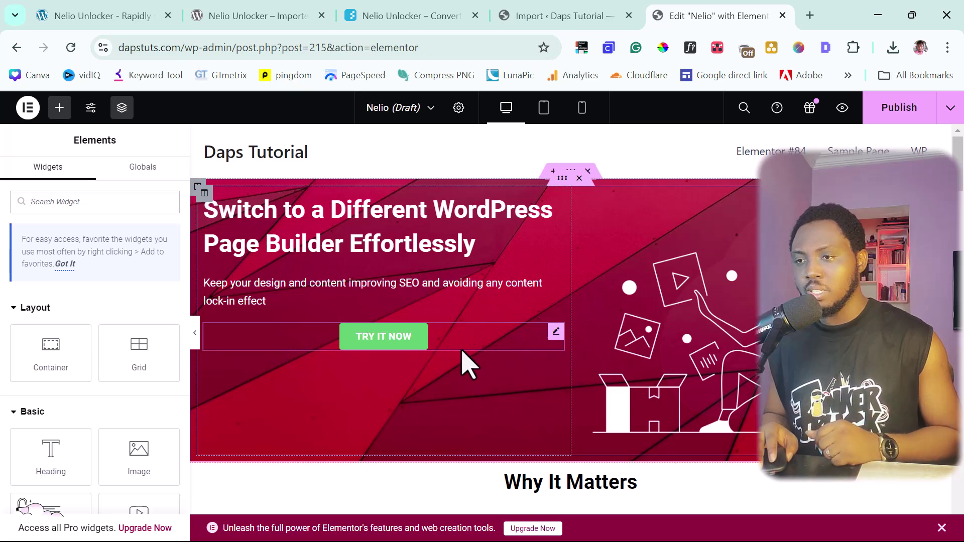
{"action": "left_click", "coordinate": [334, 239]}
{"action": "left_click", "coordinate": [330, 305]}
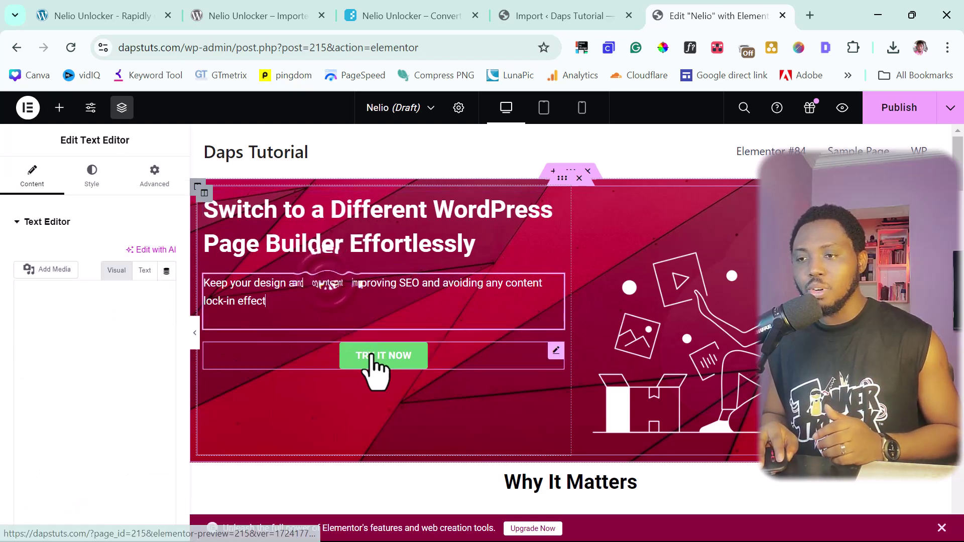
{"action": "left_click", "coordinate": [311, 359]}
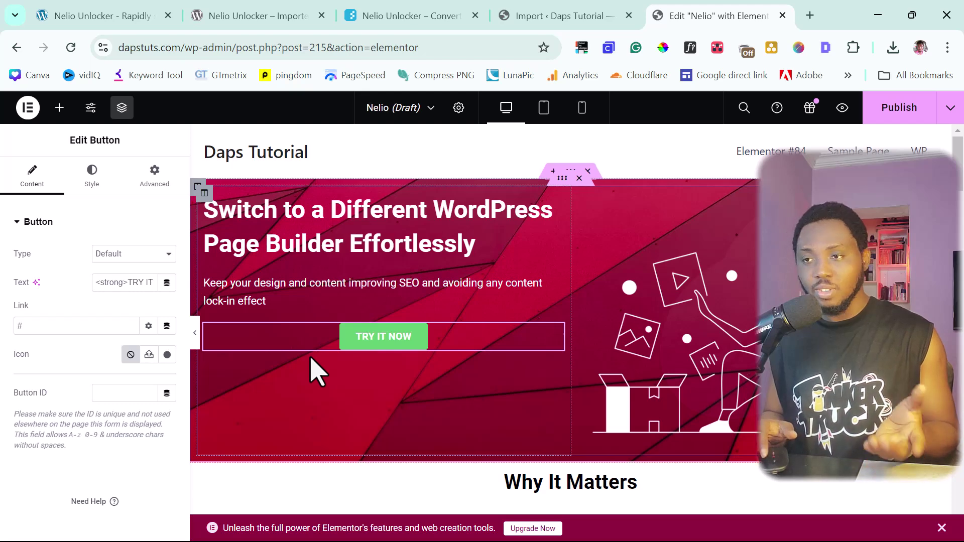
{"action": "scroll", "coordinate": [316, 372], "scroll_direction": "down", "scroll_amount": 8}
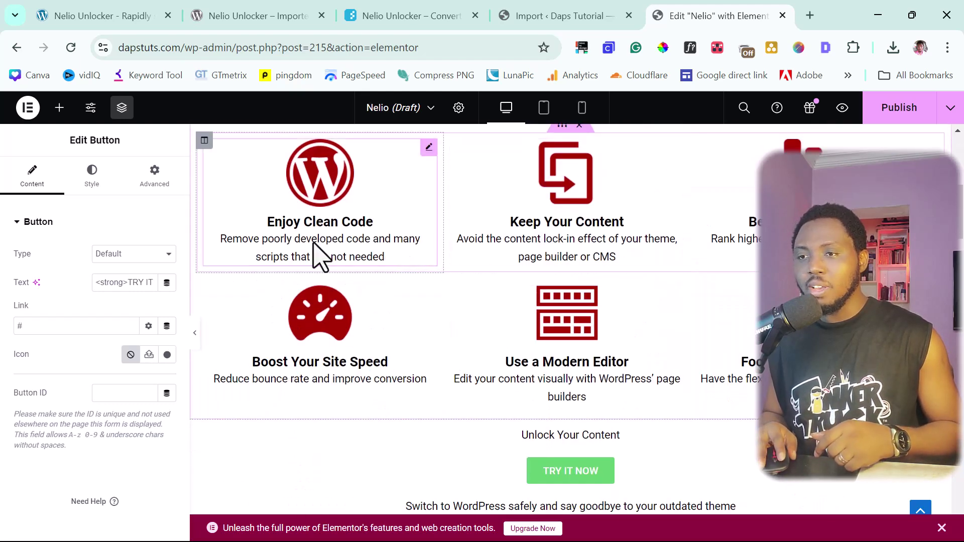
{"action": "left_click", "coordinate": [299, 233]}
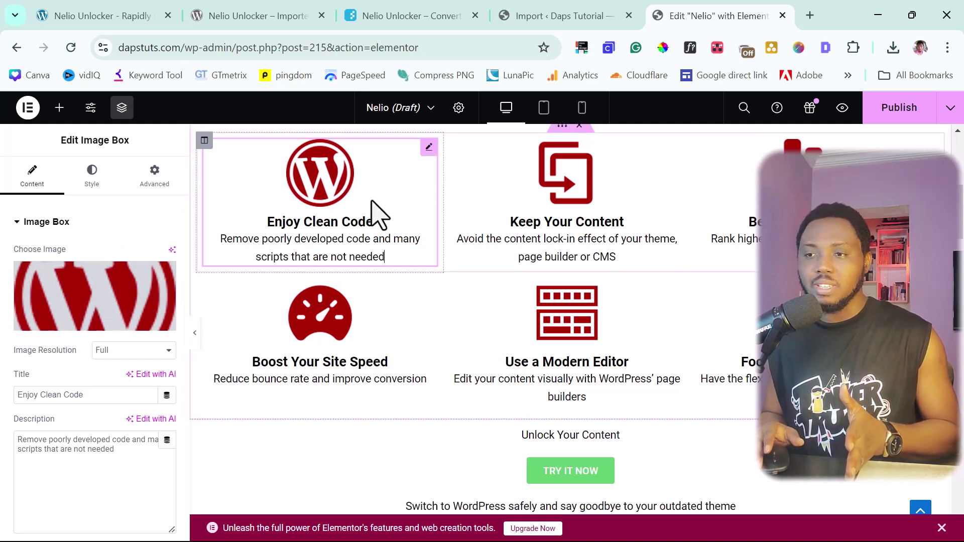
{"action": "left_click", "coordinate": [339, 335]}
{"action": "scroll", "coordinate": [332, 329], "scroll_direction": "down", "scroll_amount": 4}
{"action": "left_click", "coordinate": [363, 319]}
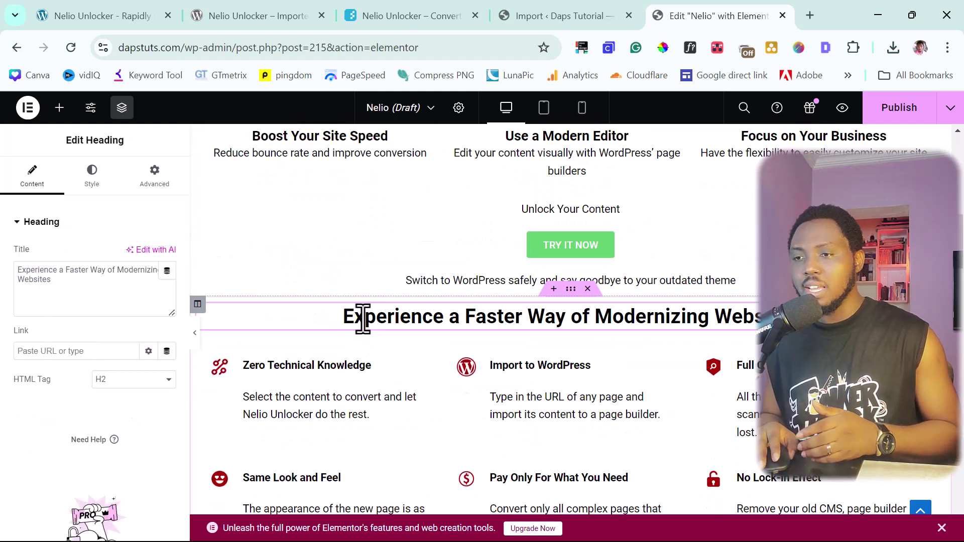
{"action": "scroll", "coordinate": [363, 319], "scroll_direction": "down", "scroll_amount": 7}
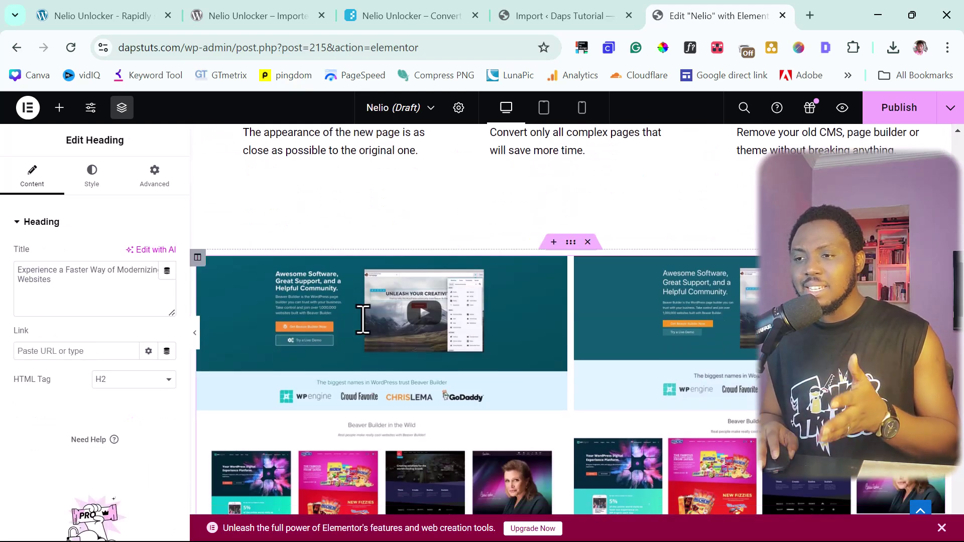
{"action": "scroll", "coordinate": [489, 341], "scroll_direction": "down", "scroll_amount": 3}
{"action": "scroll", "coordinate": [482, 337], "scroll_direction": "down", "scroll_amount": 3}
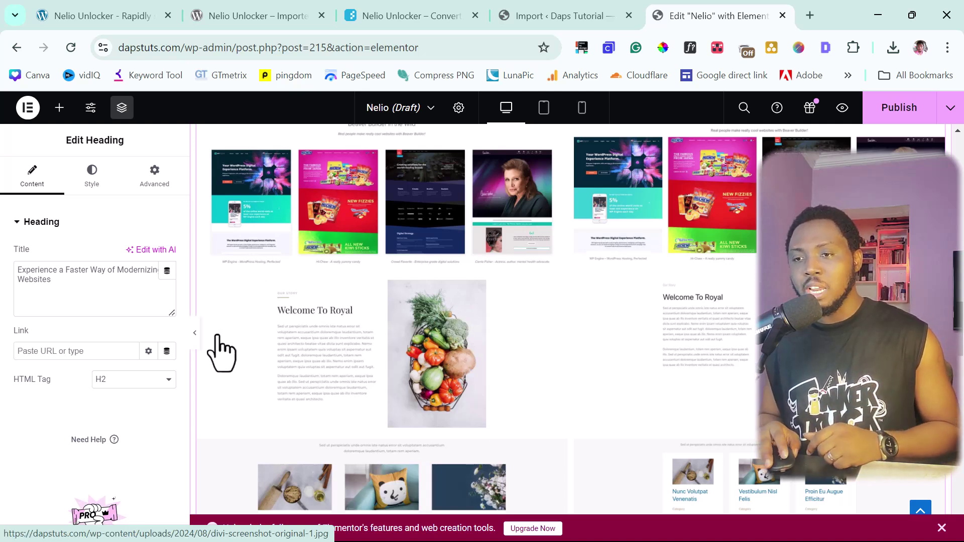
{"action": "left_click", "coordinate": [195, 334]}
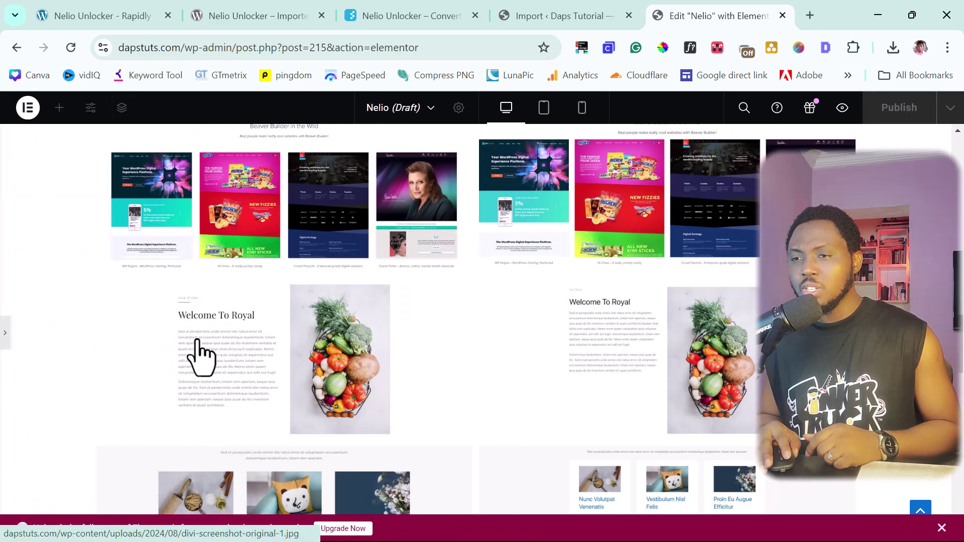
{"action": "scroll", "coordinate": [534, 294], "scroll_direction": "down", "scroll_amount": 15}
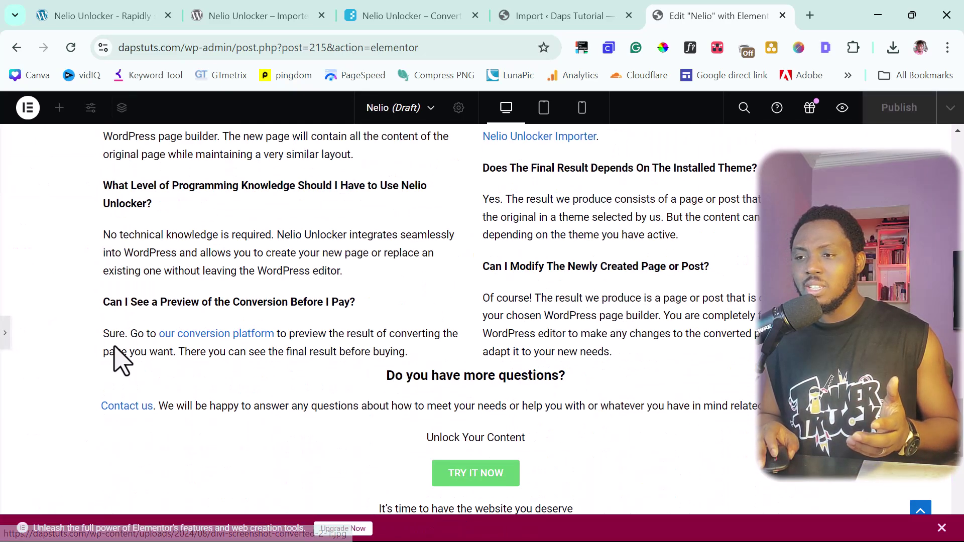
{"action": "left_click", "coordinate": [5, 332]}
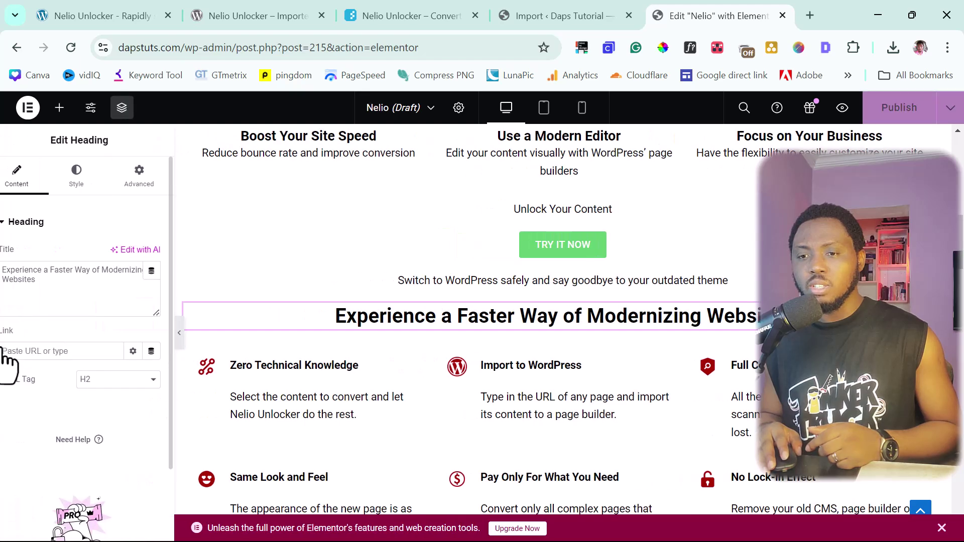
- Publish the Nelio page and view it live at dapstuts.com/nelio/
{"action": "left_click", "coordinate": [899, 109]}
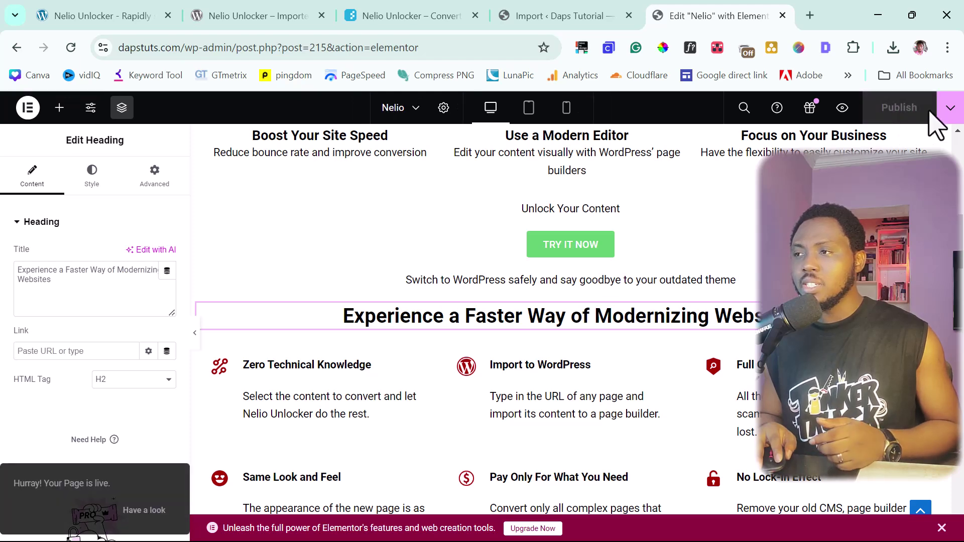
{"action": "left_click", "coordinate": [950, 107]}
{"action": "left_click", "coordinate": [896, 189]}
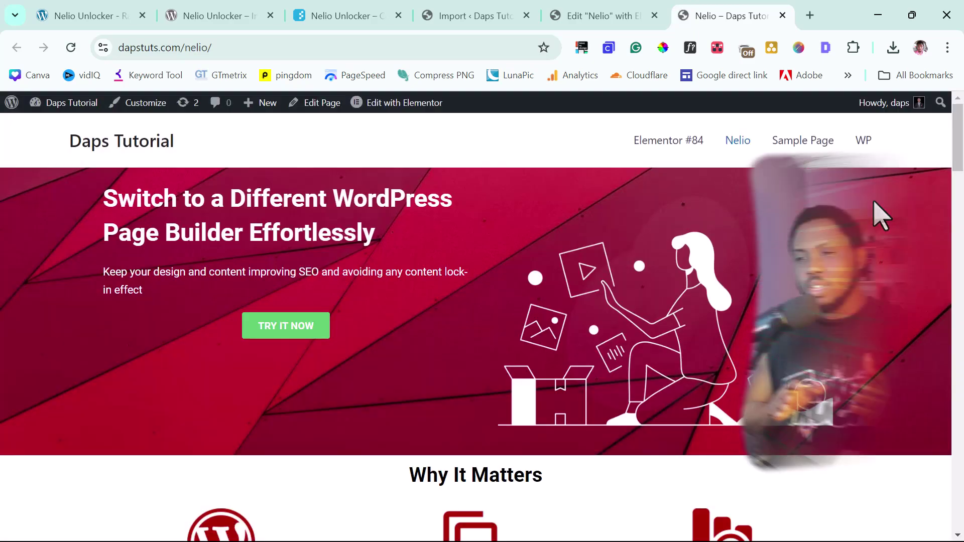
{"action": "scroll", "coordinate": [482, 326], "scroll_direction": "down", "scroll_amount": 15}
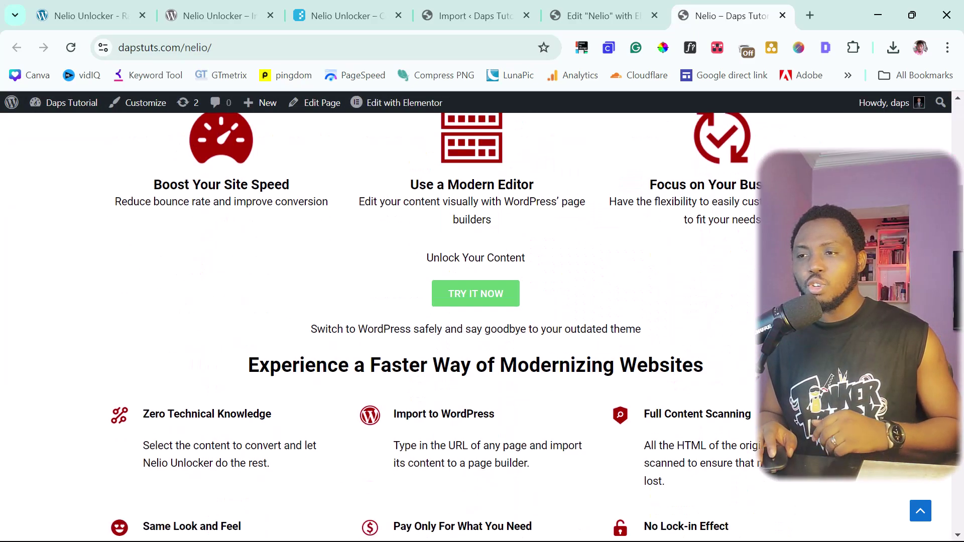